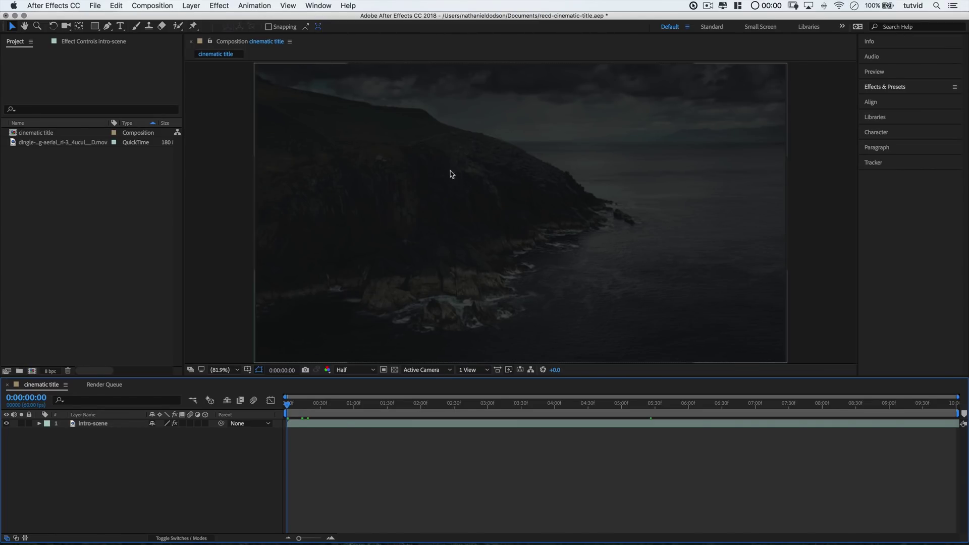
- Scrub through the dark coastline footage to preview it
left_click_drag(287, 404, 230, 416)
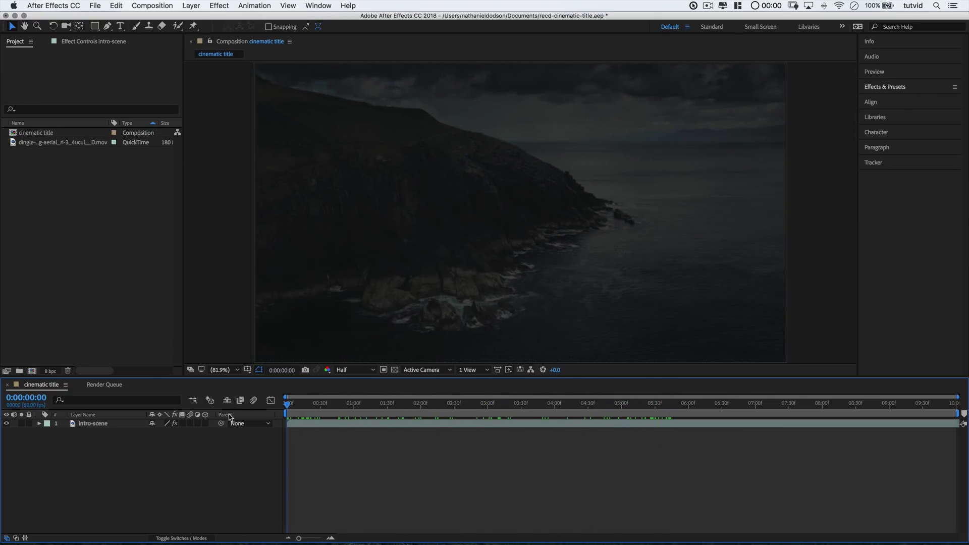
left_click(241, 414)
left_click(379, 196)
- Add a 'Silhouette' text layer in the middle of the frame
left_click(121, 26)
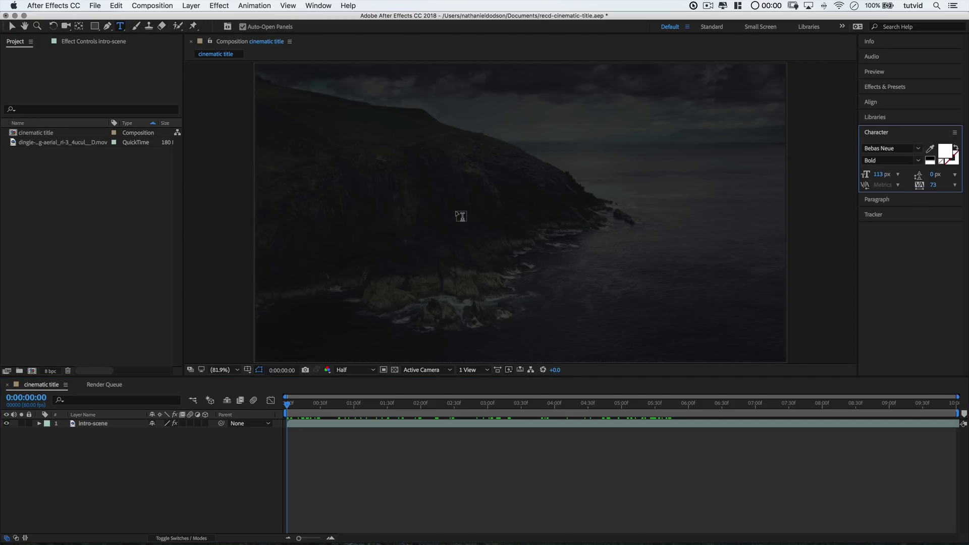
left_click(469, 208)
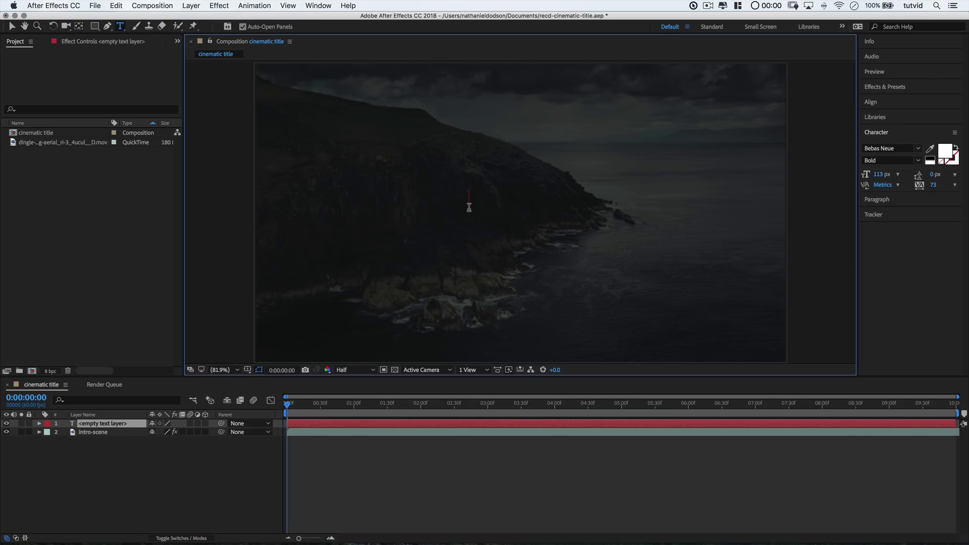
type("Sil")
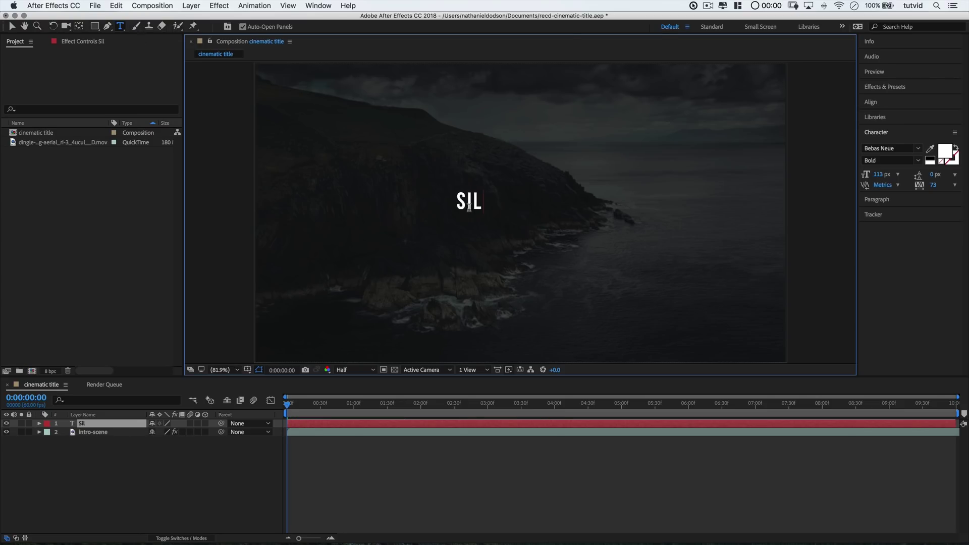
type("houette")
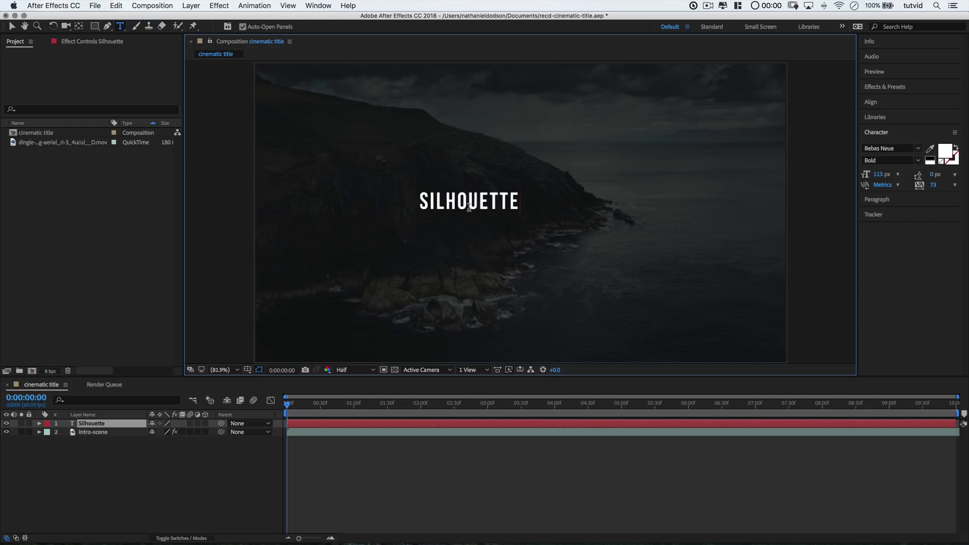
key("Escape")
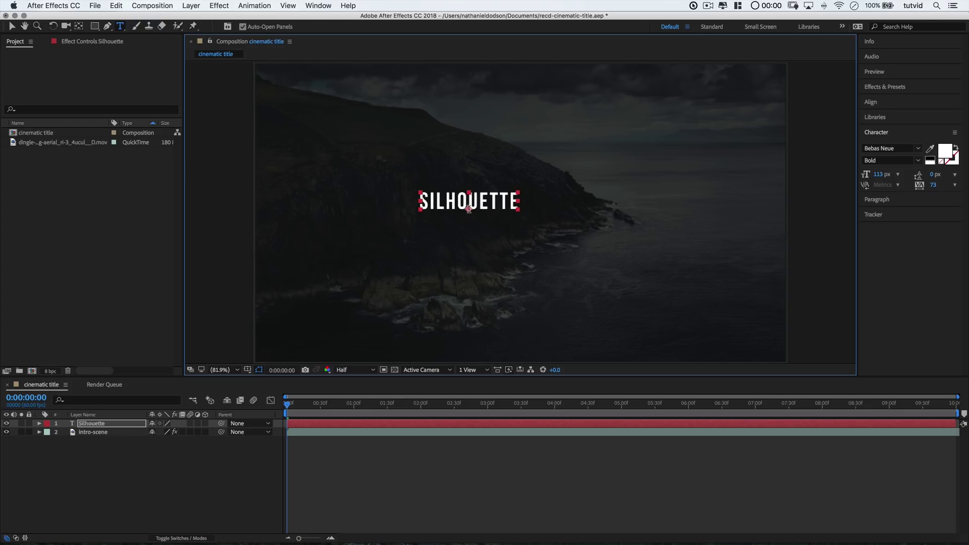
- Set the title font to Futura PT at 250 px
left_click(912, 152)
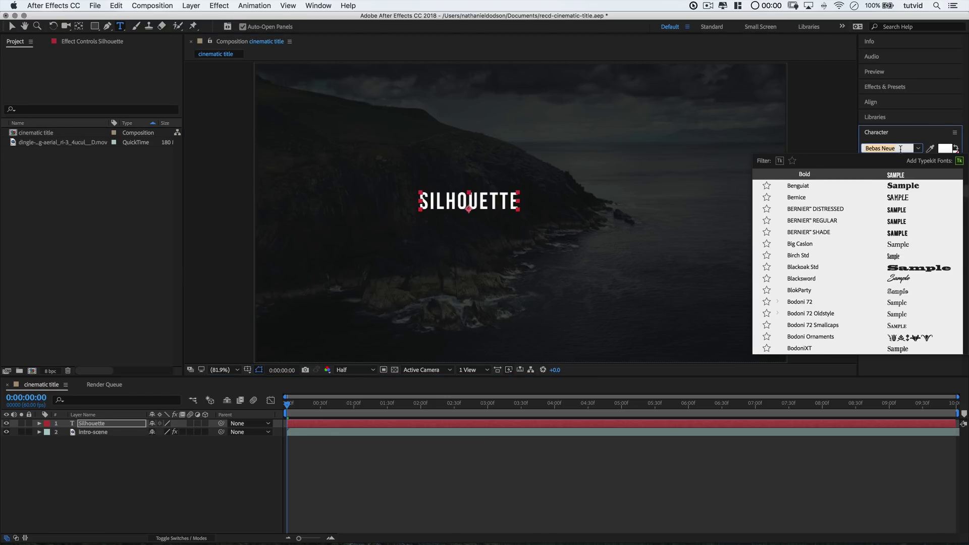
type("Futura")
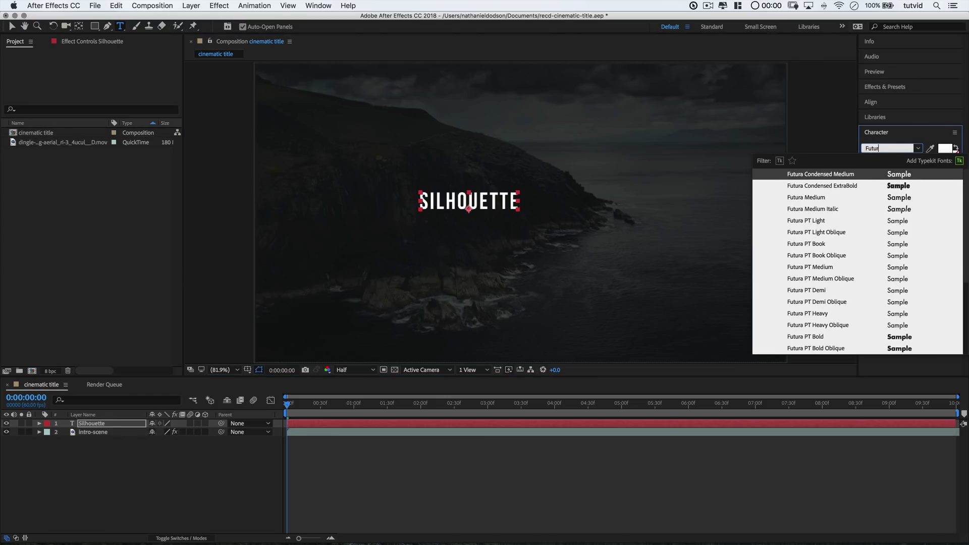
left_click(816, 245)
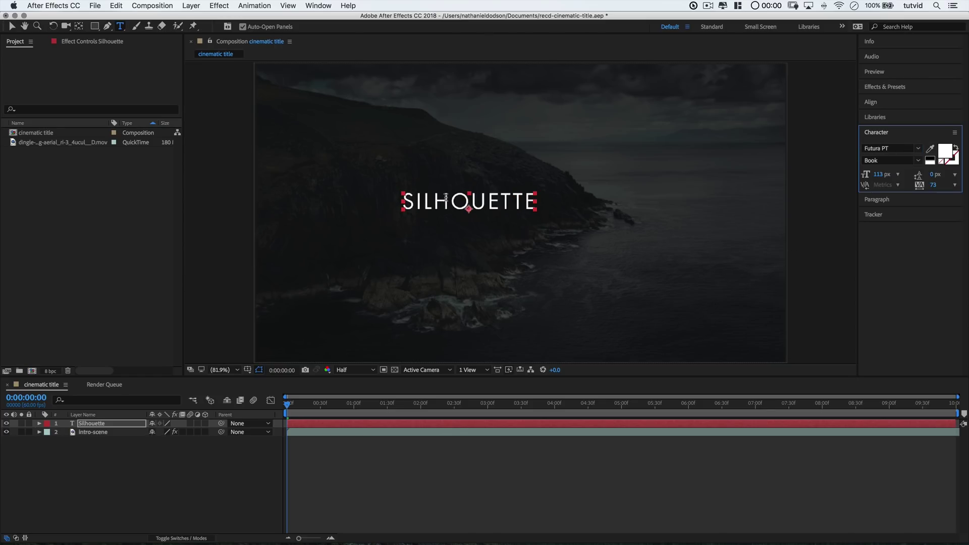
left_click(878, 174)
type("250")
key("Return")
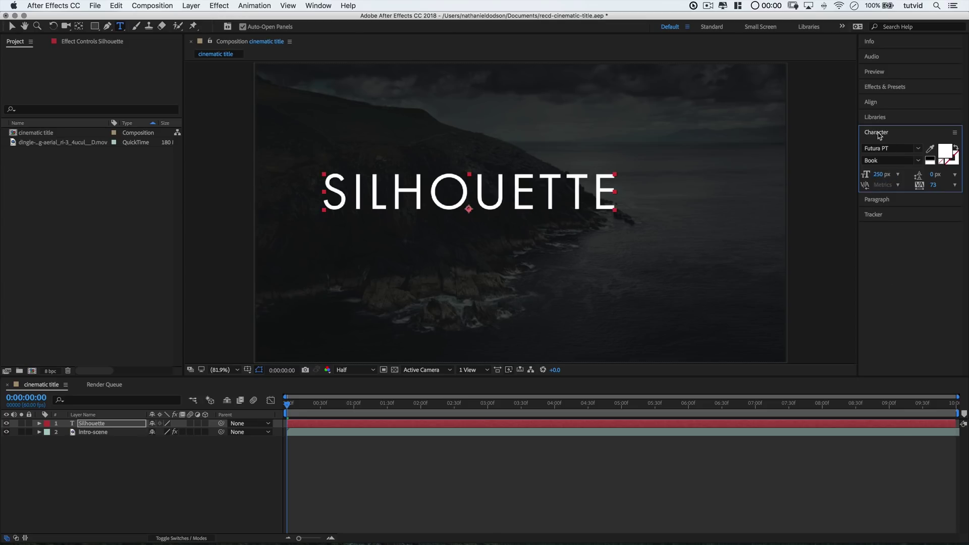
- Widen the title's tracking to 400, undoing an accidental leading change
left_click(931, 175)
type("400")
key("Tab")
key("super+z")
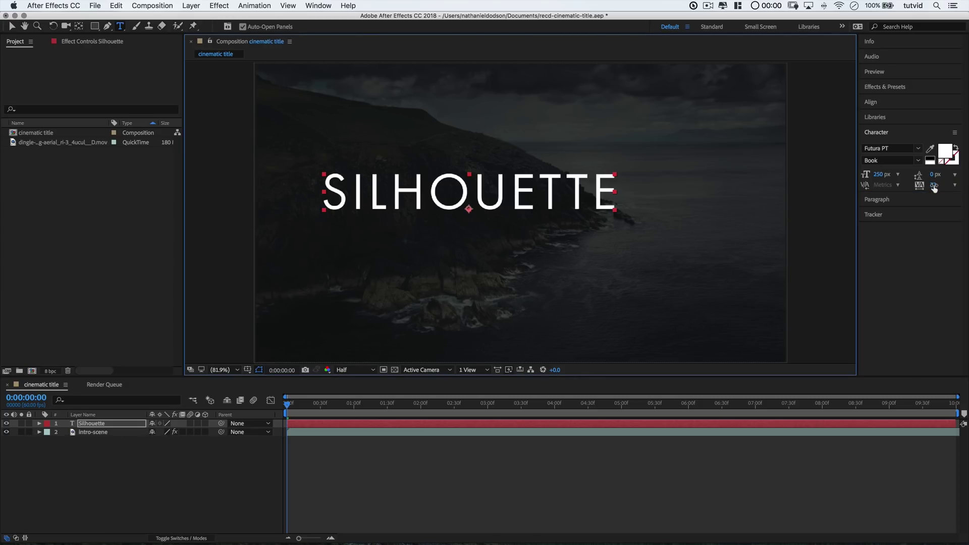
left_click(934, 187)
type("400")
key("Return")
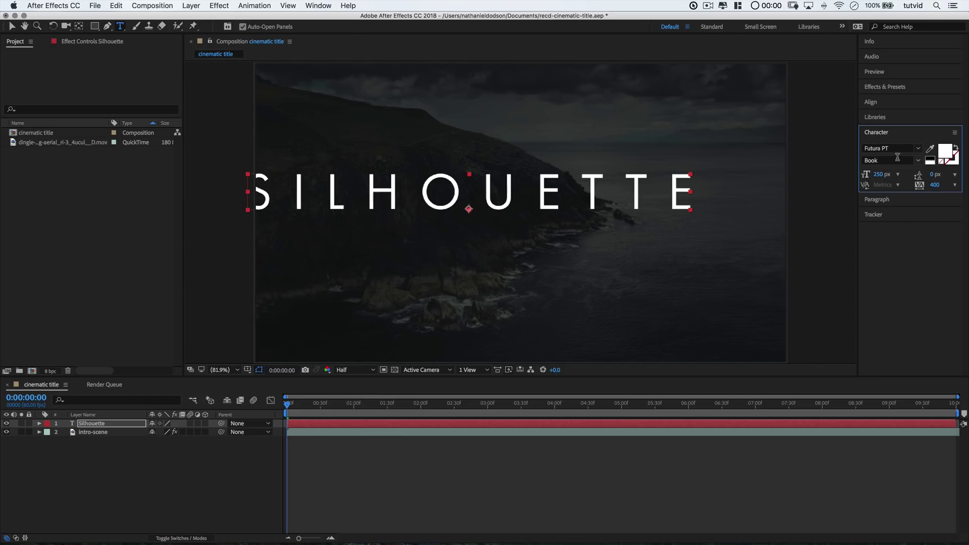
- Switch the title to the Light font style
left_click(918, 163)
left_click(878, 171)
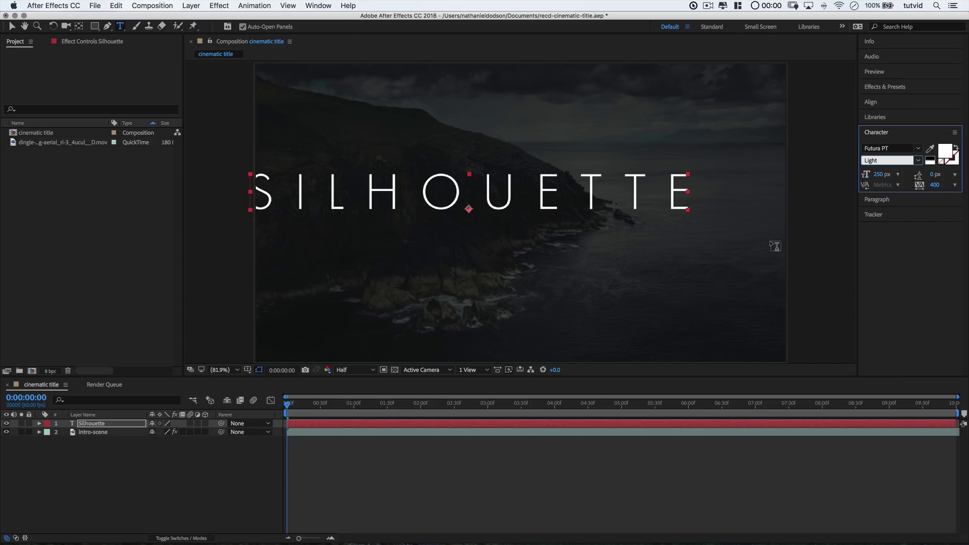
left_click(954, 132)
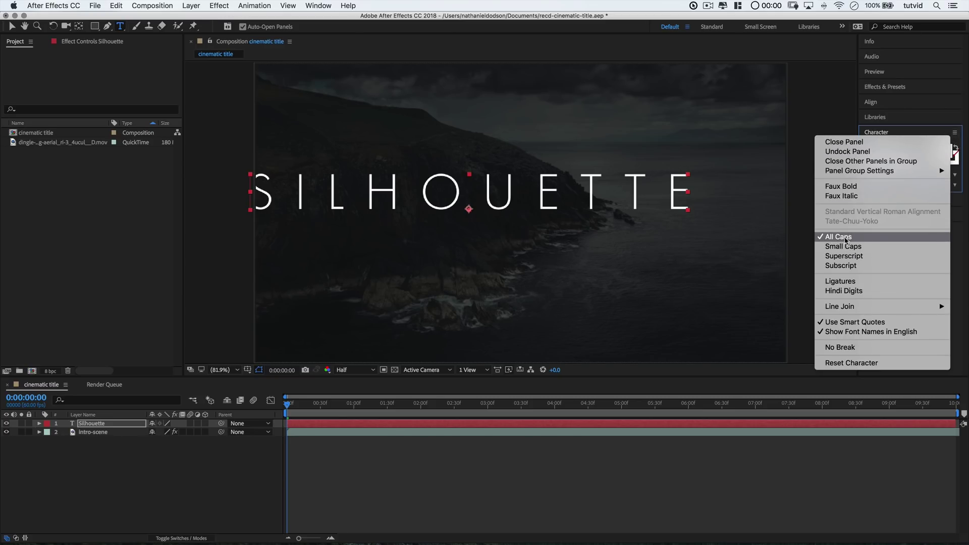
left_click(926, 133)
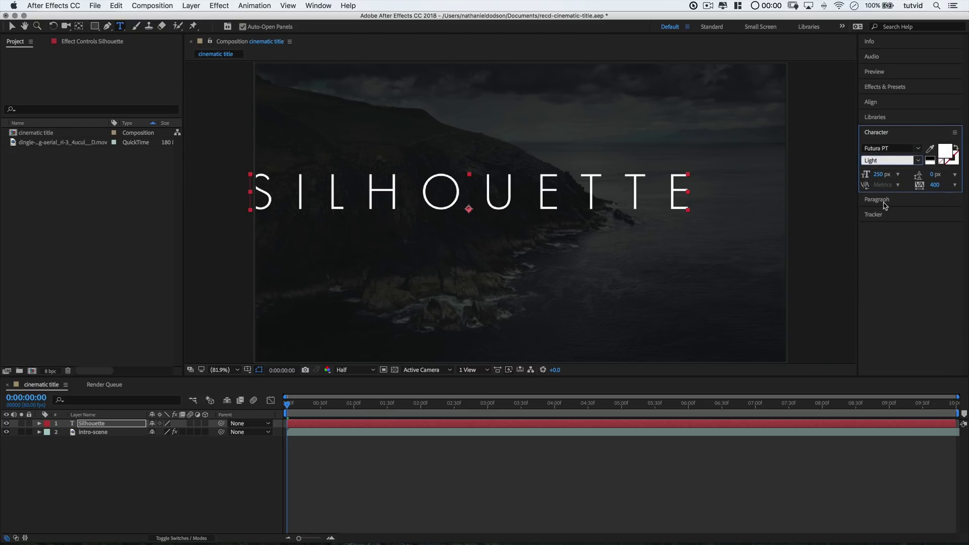
- Centre the title horizontally and vertically in the composition
left_click(884, 201)
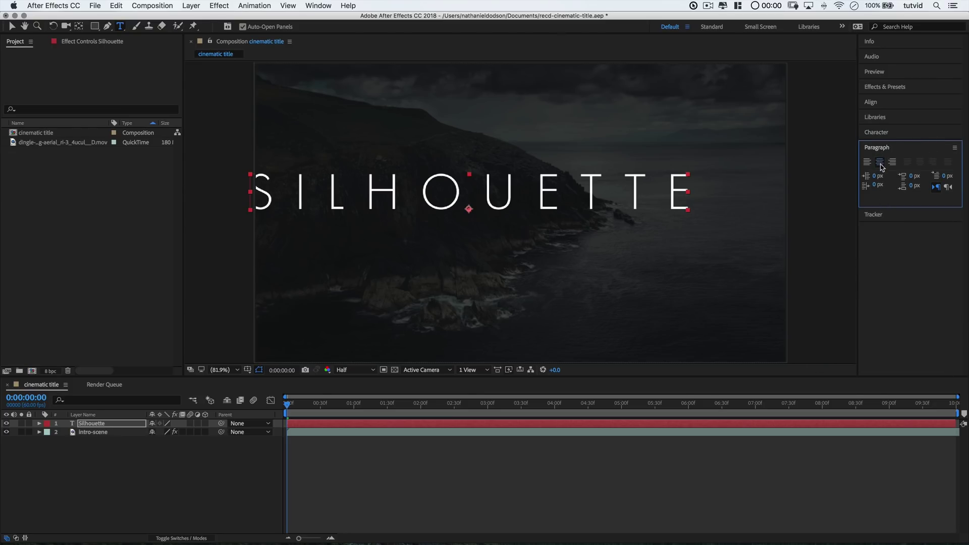
left_click(875, 103)
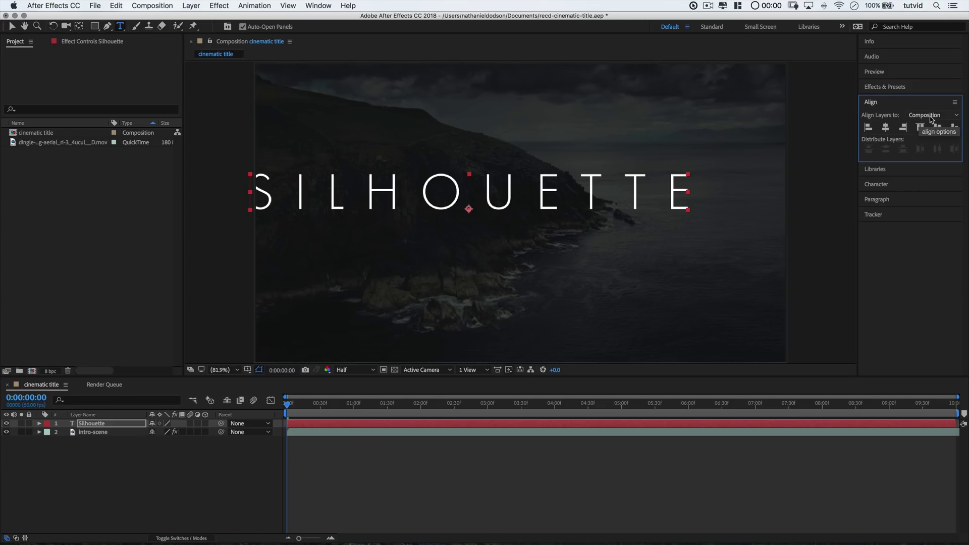
left_click(885, 126)
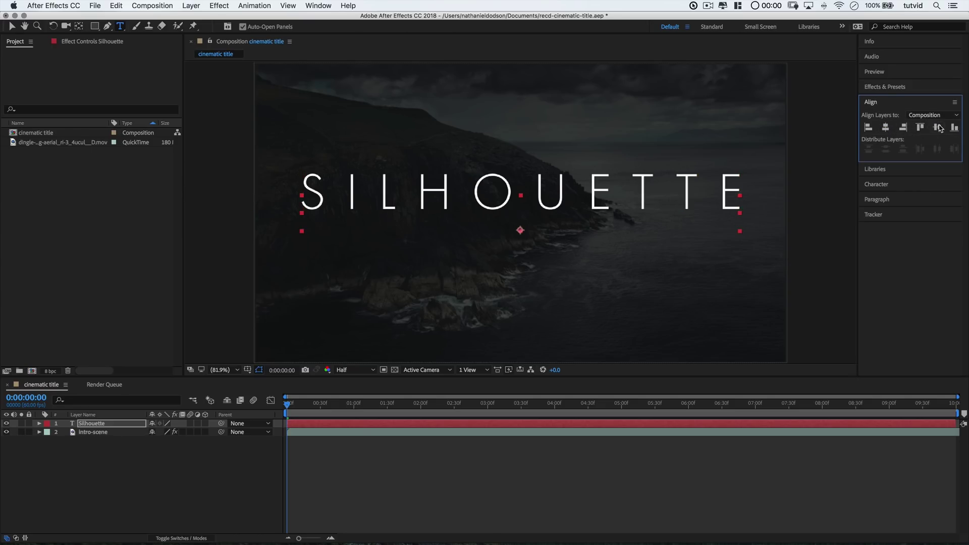
left_click(937, 126)
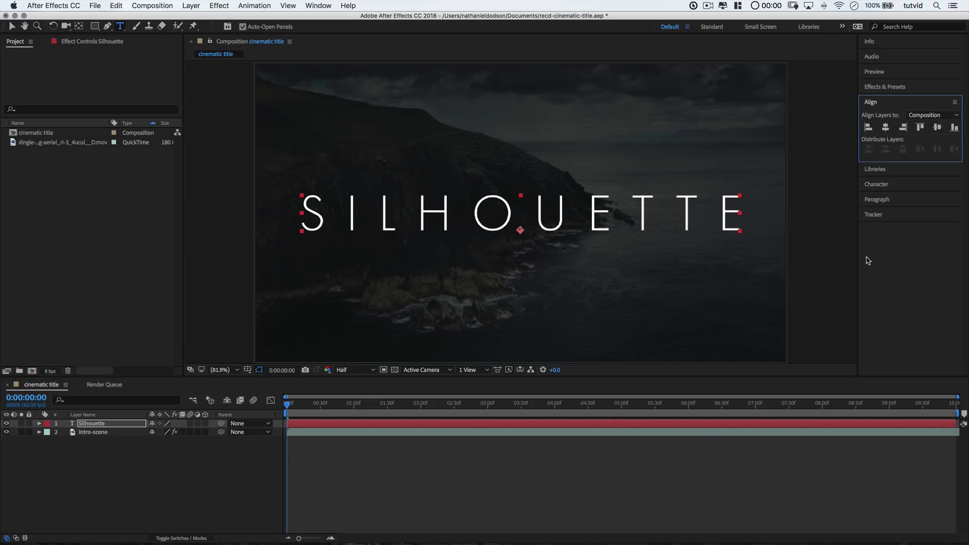
- Lower the title layer's opacity to 75%
key("t")
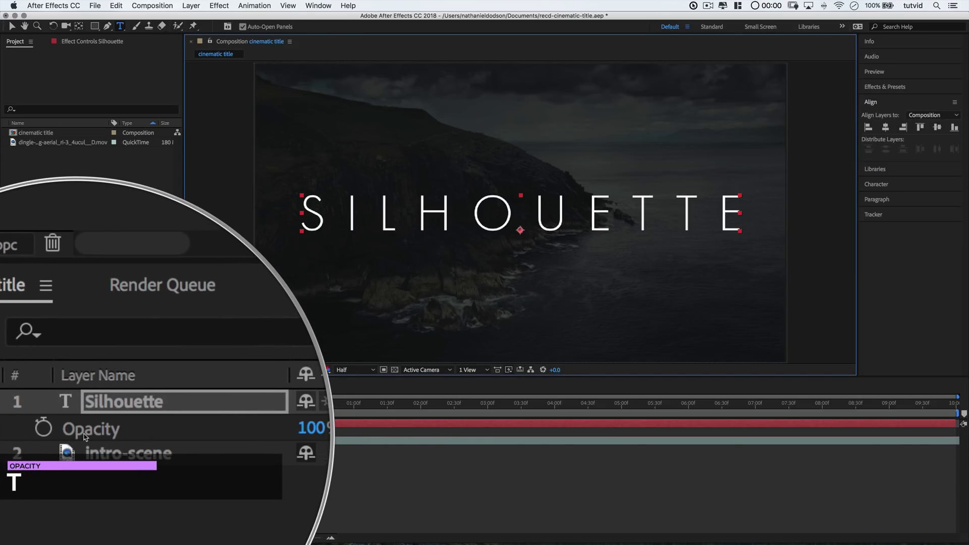
left_click(157, 432)
type("75")
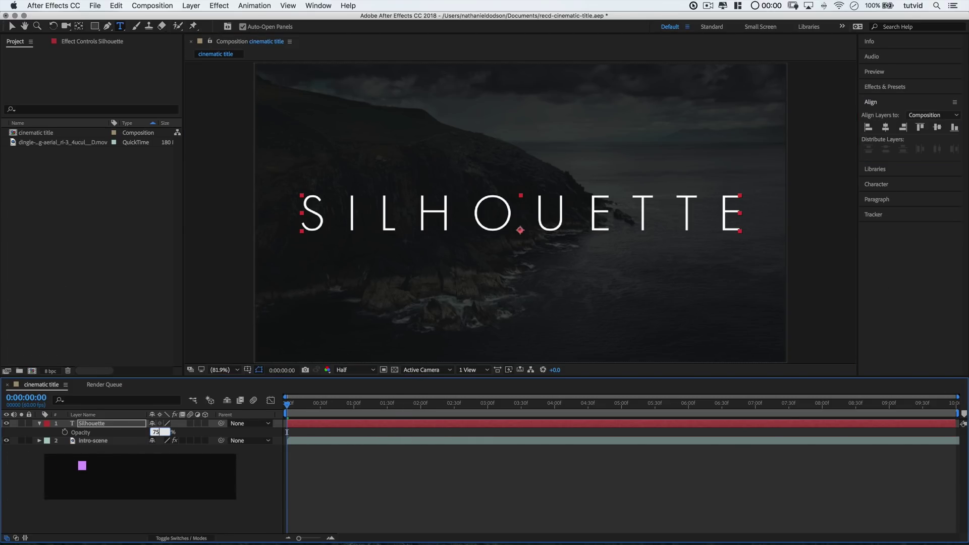
key("Return")
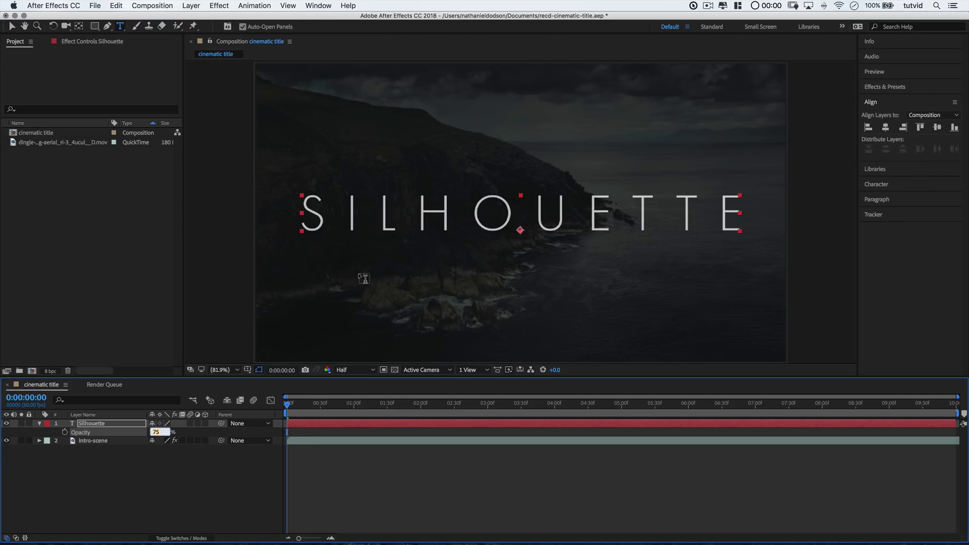
left_click(108, 425)
- Duplicate the title as a 75 px copy with 0 leading and tracking, moved below it
left_click(39, 423)
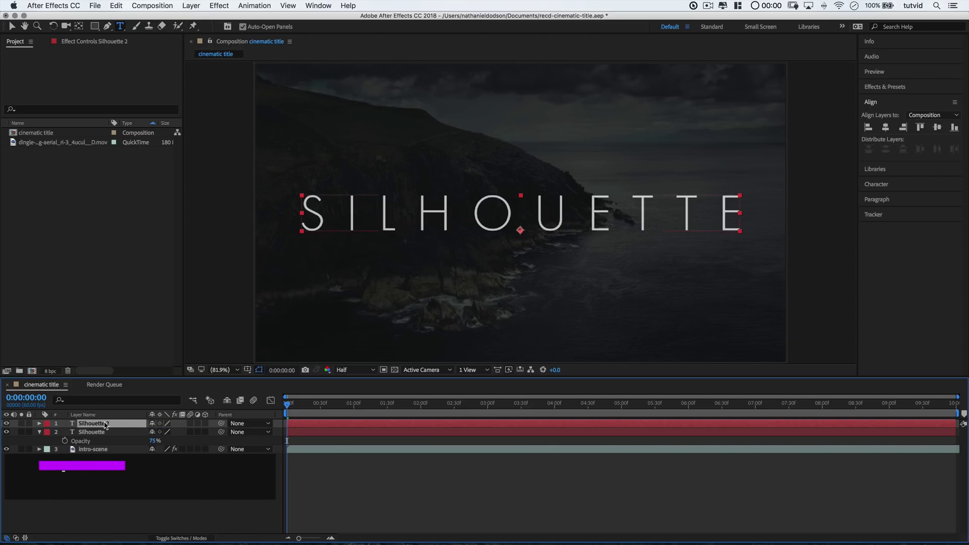
key("super+d")
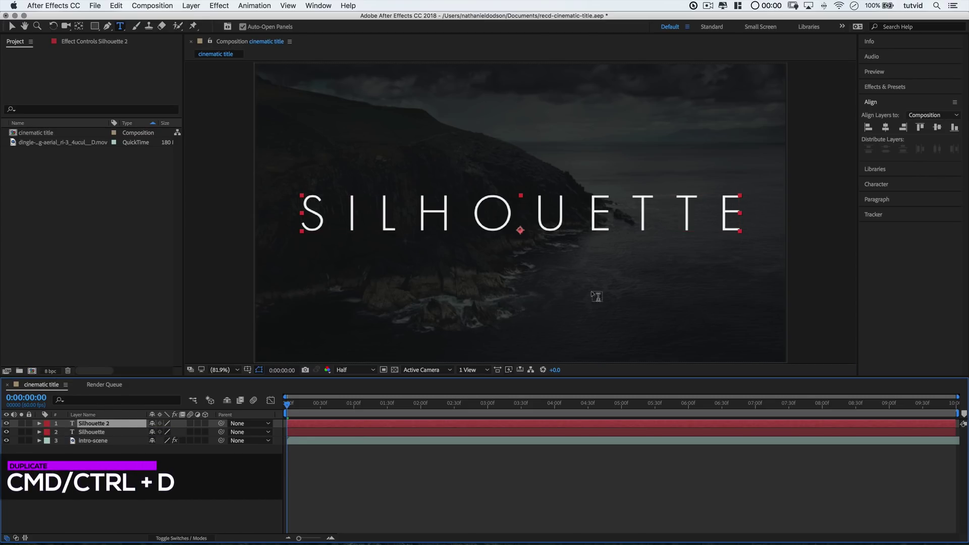
left_click(881, 186)
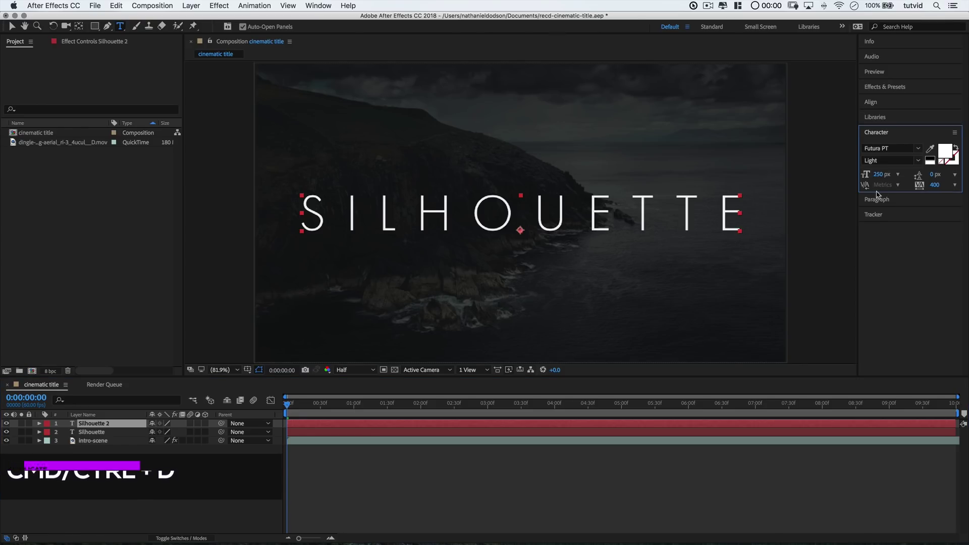
left_click(878, 175)
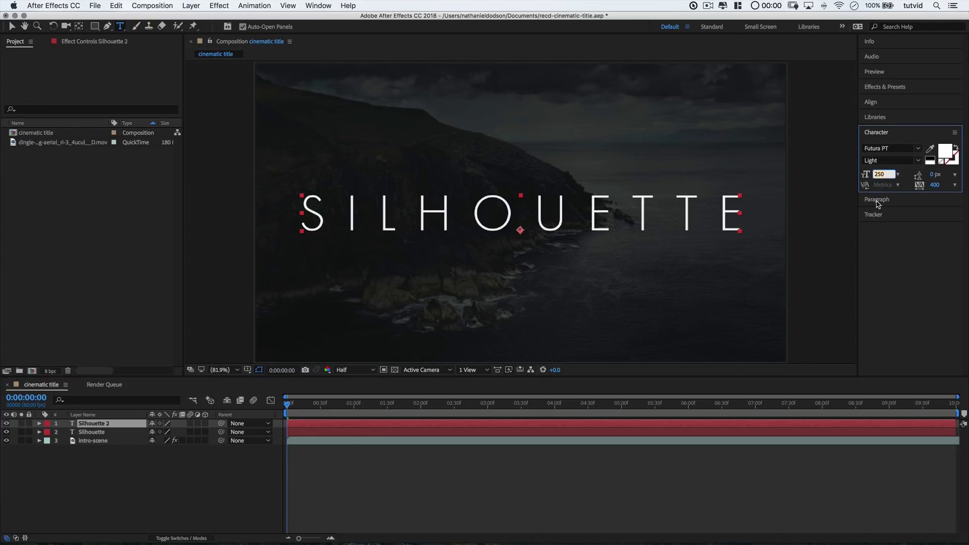
type("75")
key("Tab")
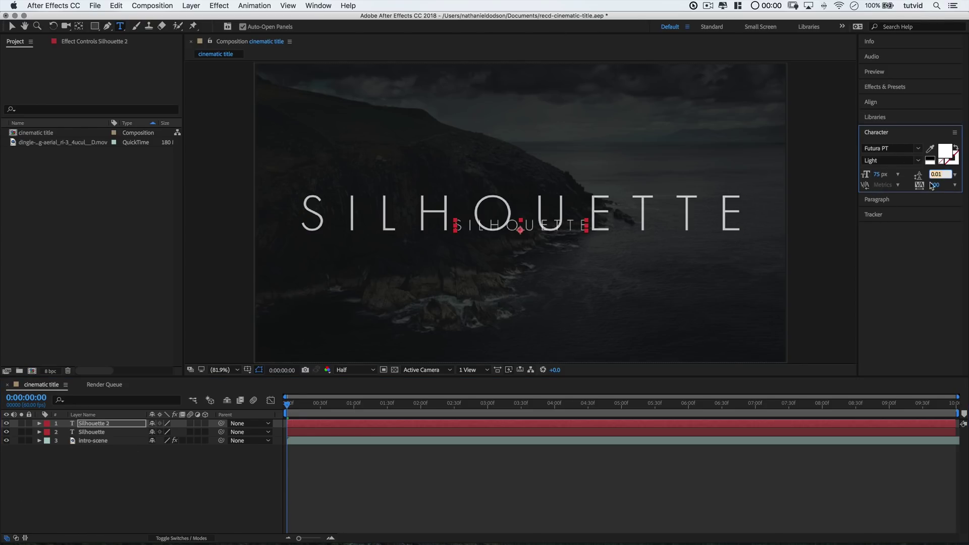
type("0")
key("Tab")
type("0")
key("Return")
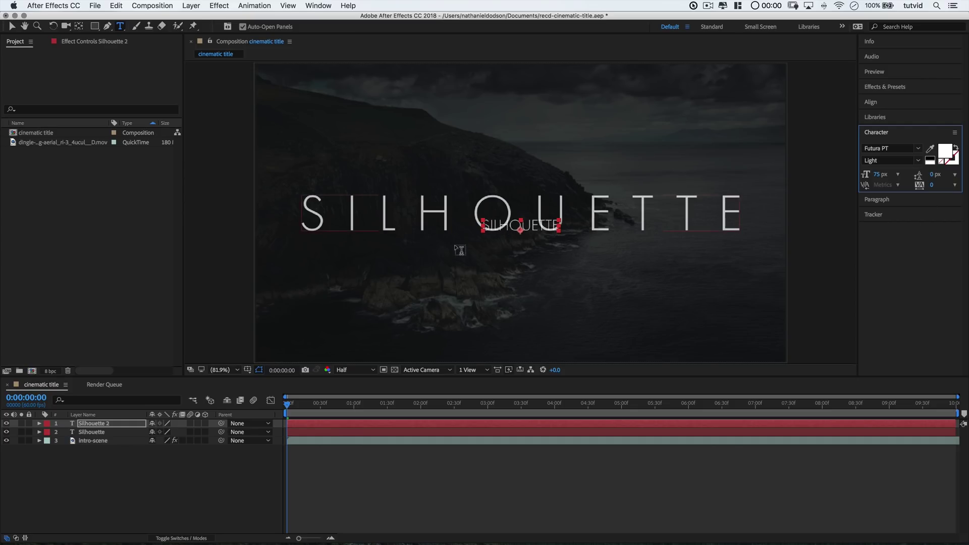
left_click(12, 27)
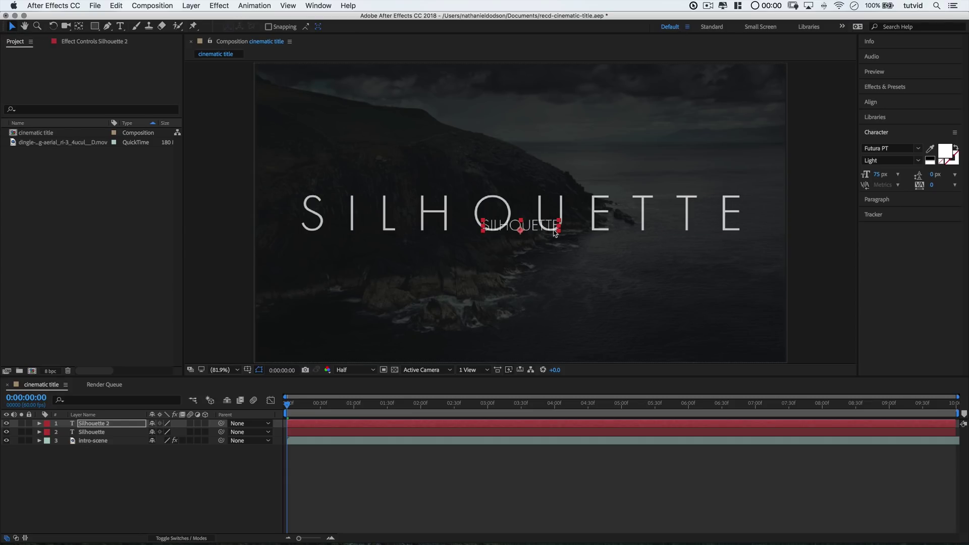
left_click_drag(536, 228, 545, 258)
- Change the subtitle text to 'Tutvid Cinema'
double_click(534, 255)
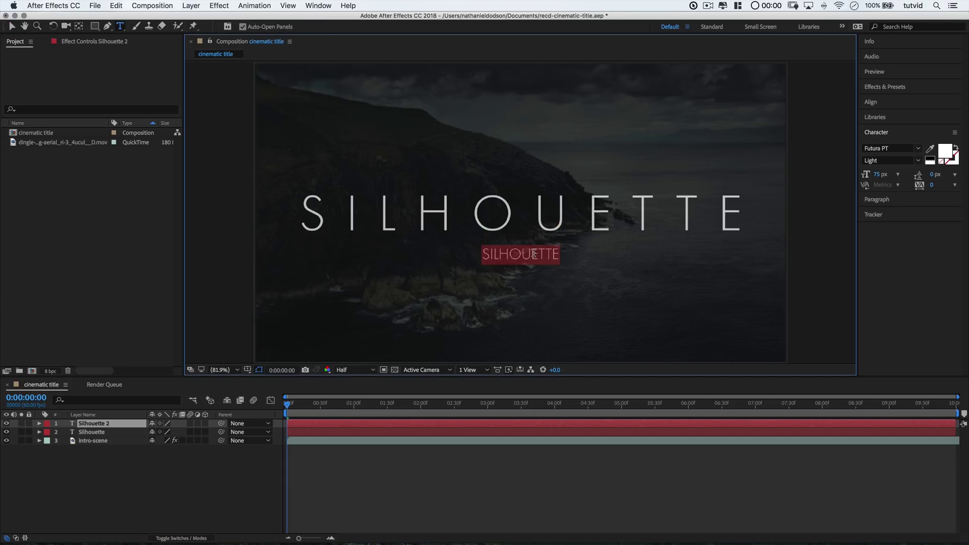
type("Tutvid Cinem")
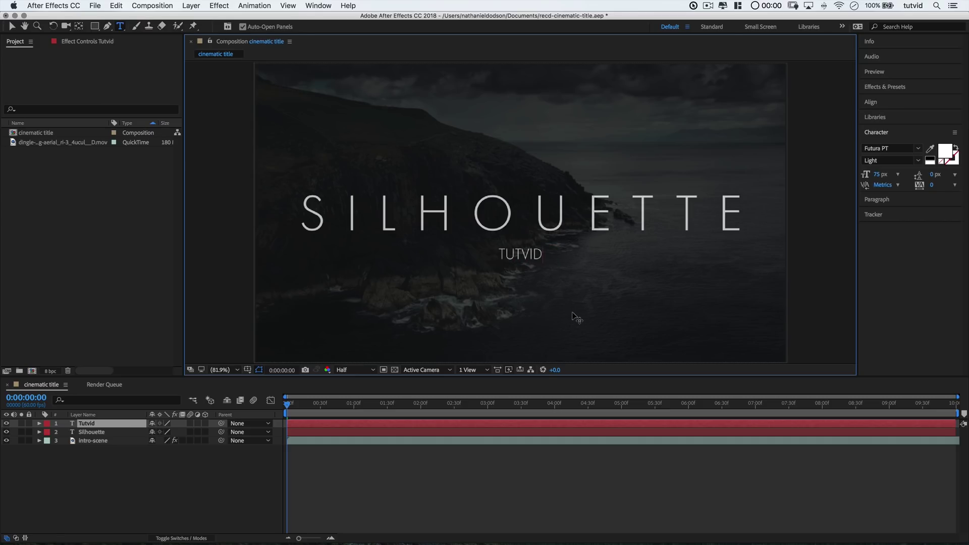
type("a")
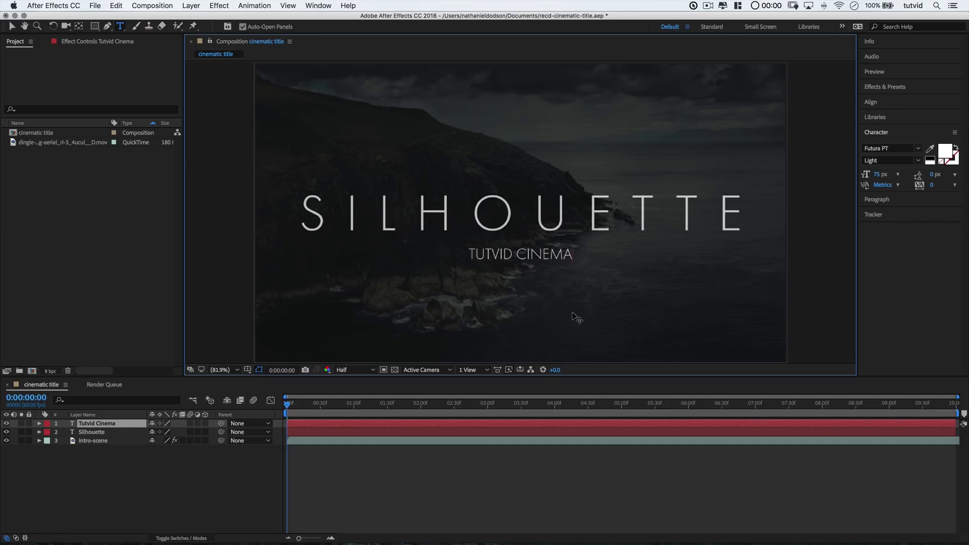
key("Escape")
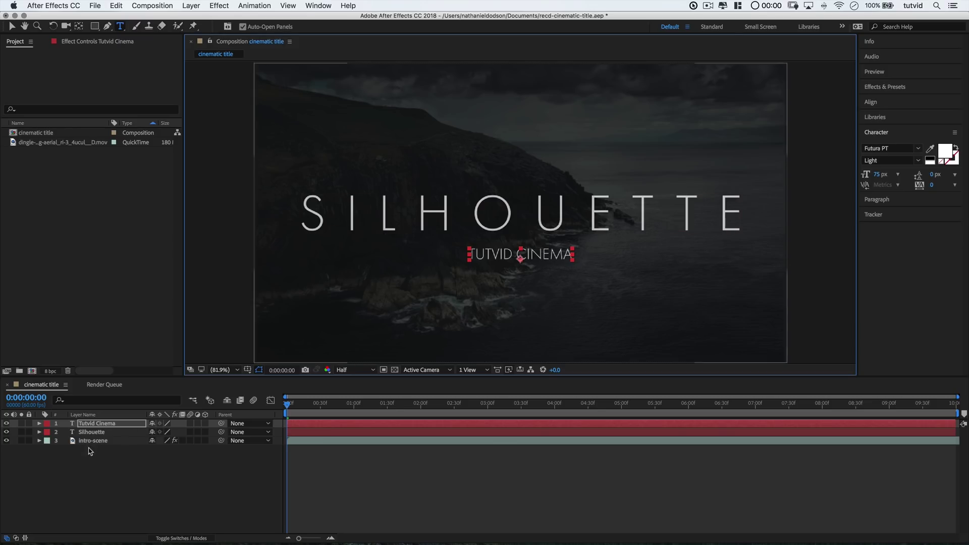
- Lower the subtitle layer's opacity to 55%
key("t")
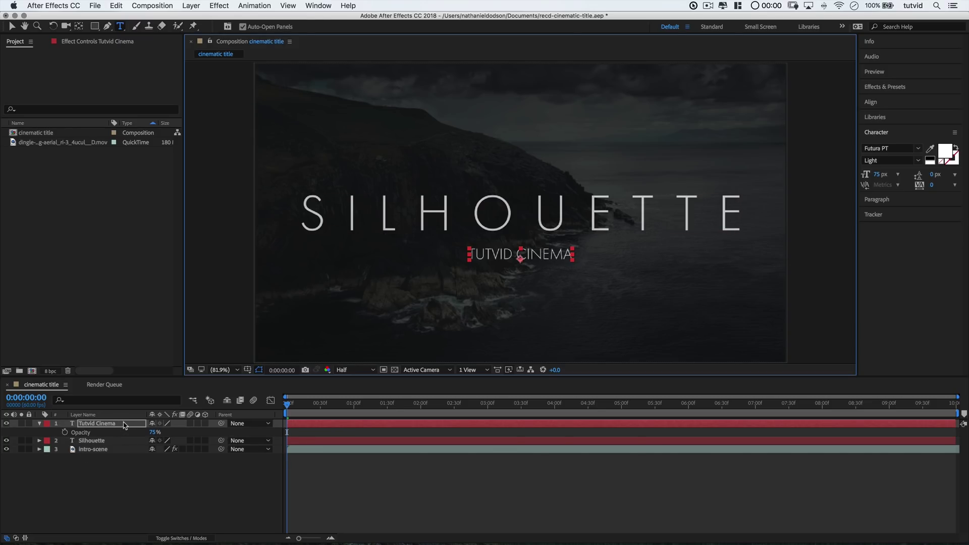
left_click(155, 433)
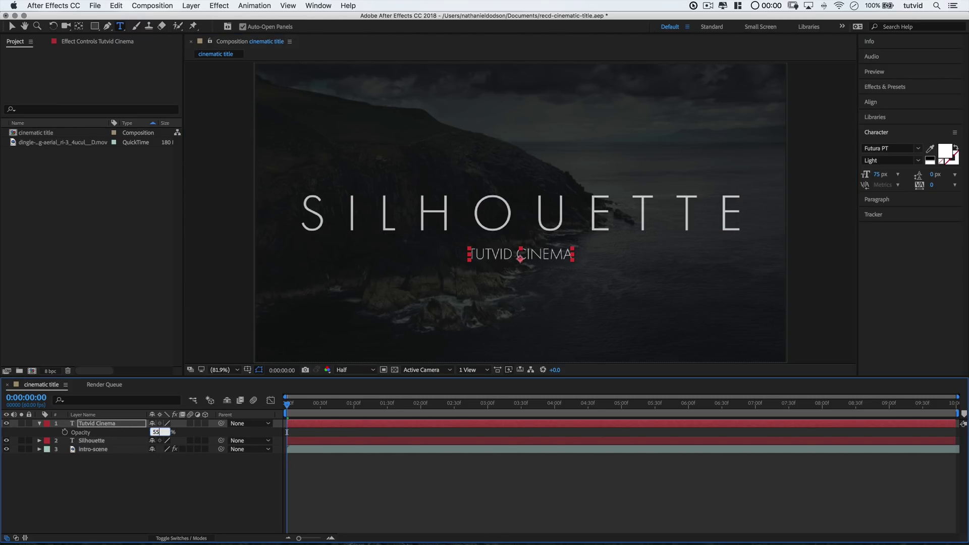
type("55")
key("Return")
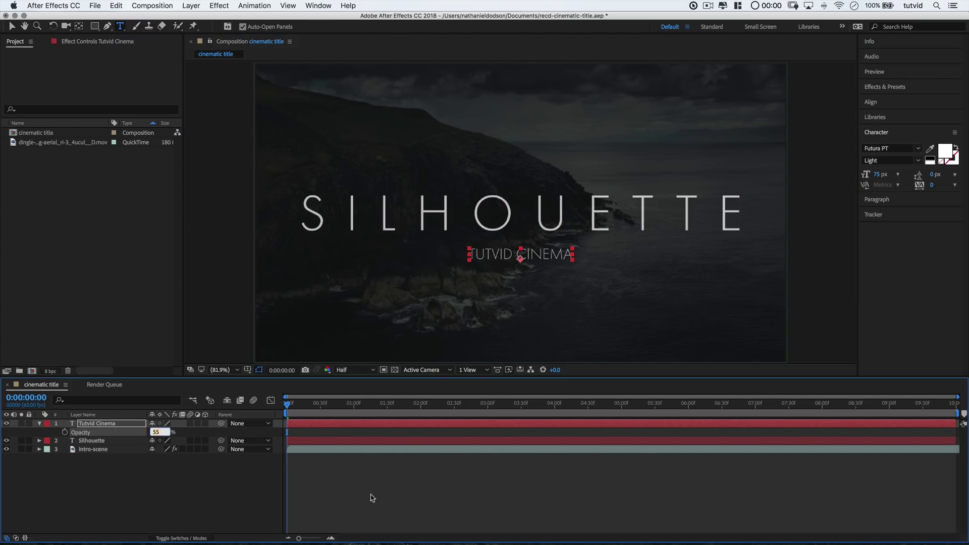
- Deselect the Tutvid Cinema layer and collapse its opacity property
left_click(11, 26)
left_click(225, 262)
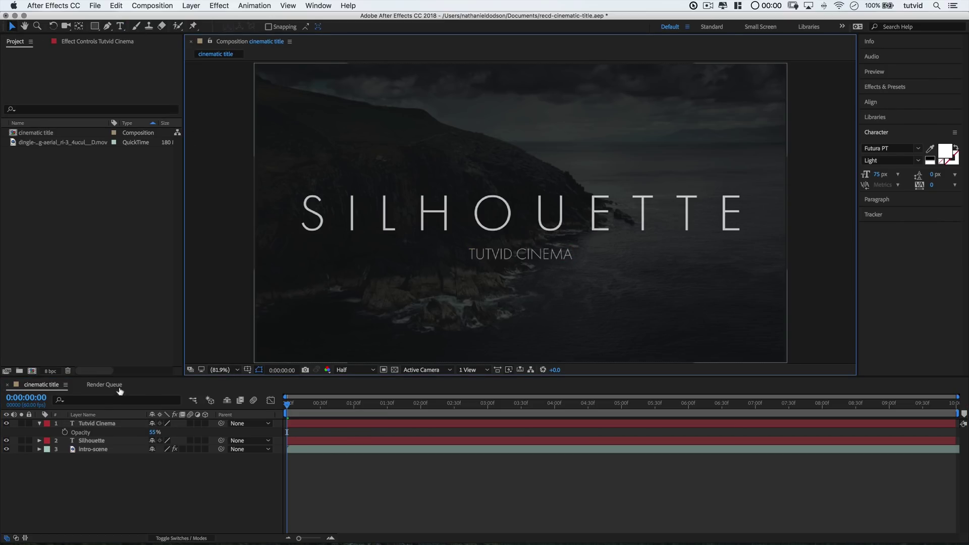
left_click(40, 425)
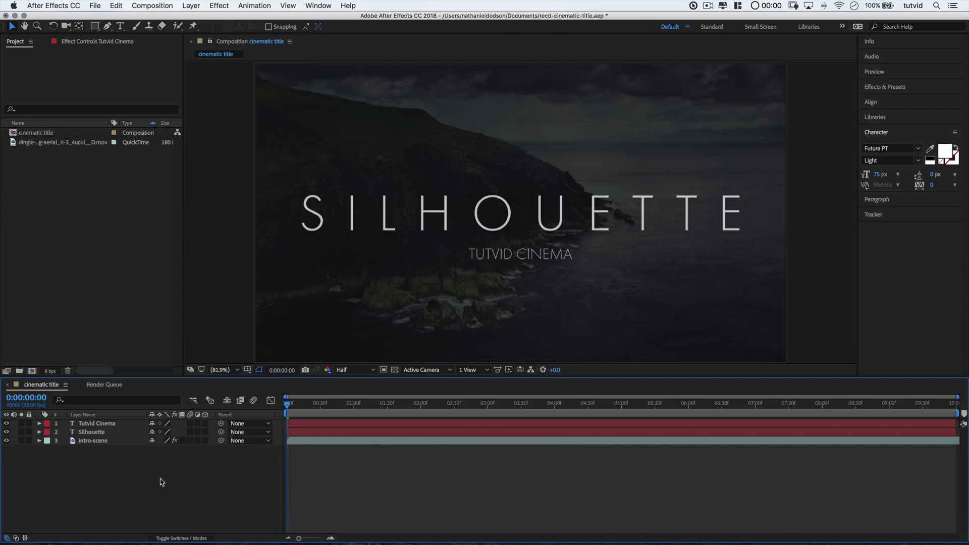
- Configure a new depth-of-field camera with the 35mm preset and adjusted aperture and F-Stop
right_click(104, 471)
mouse_move(145, 432)
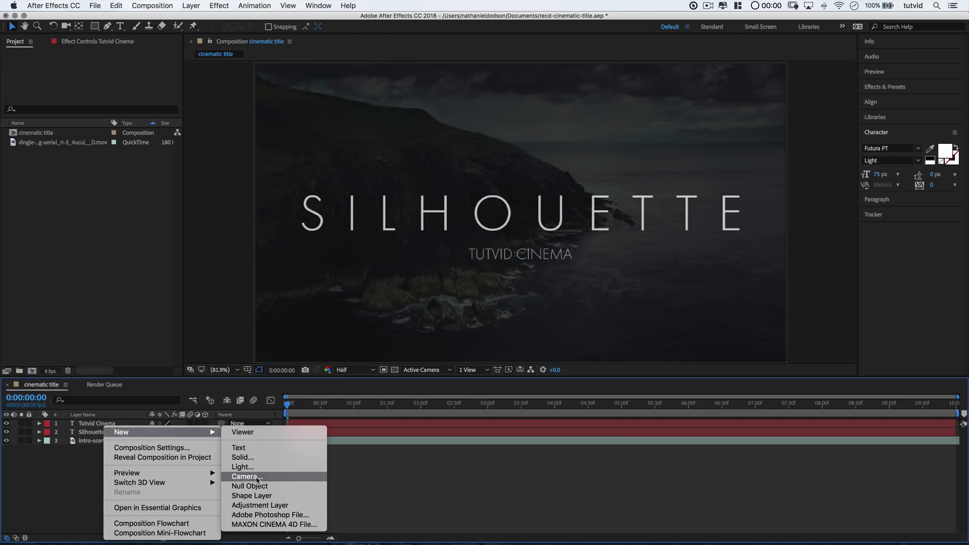
left_click(257, 477)
left_click_drag(289, 81, 324, 110)
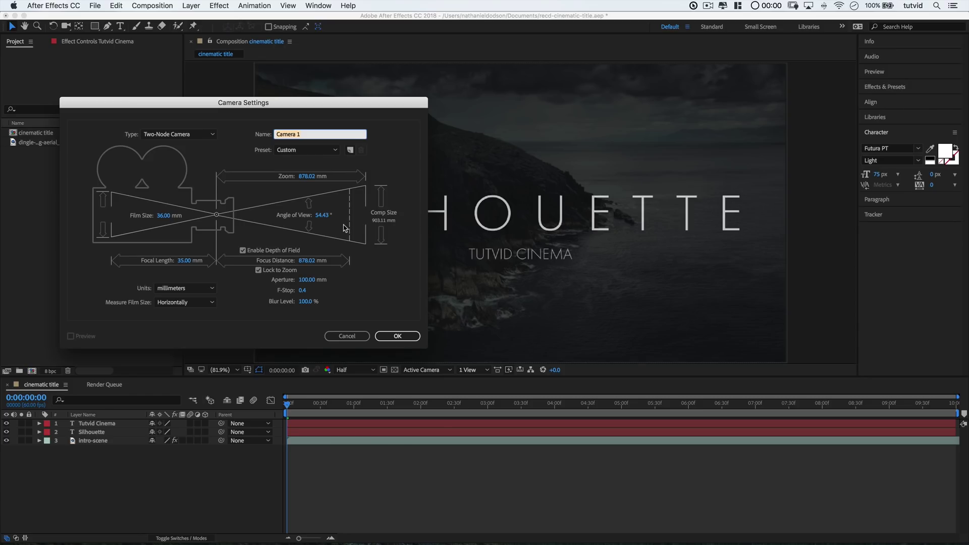
left_click(324, 150)
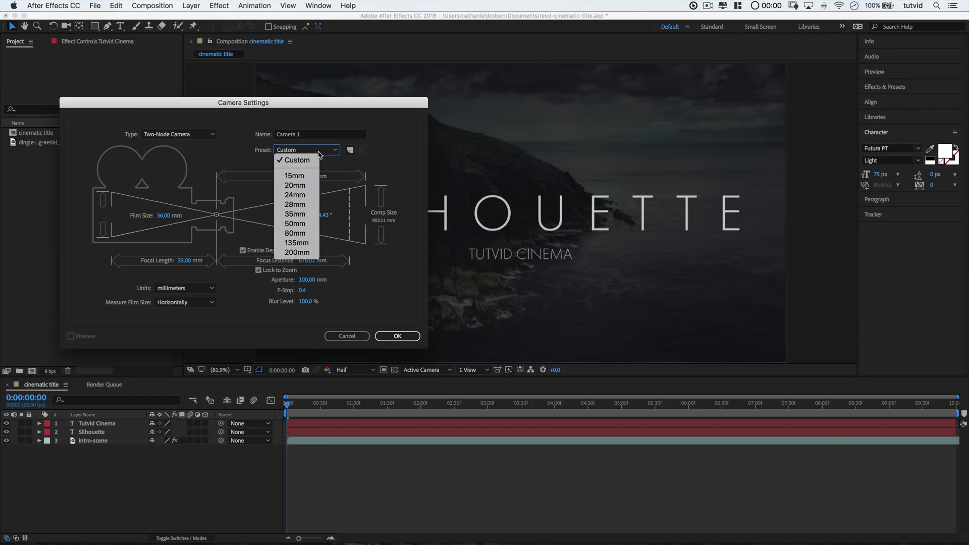
key("Escape")
key("3")
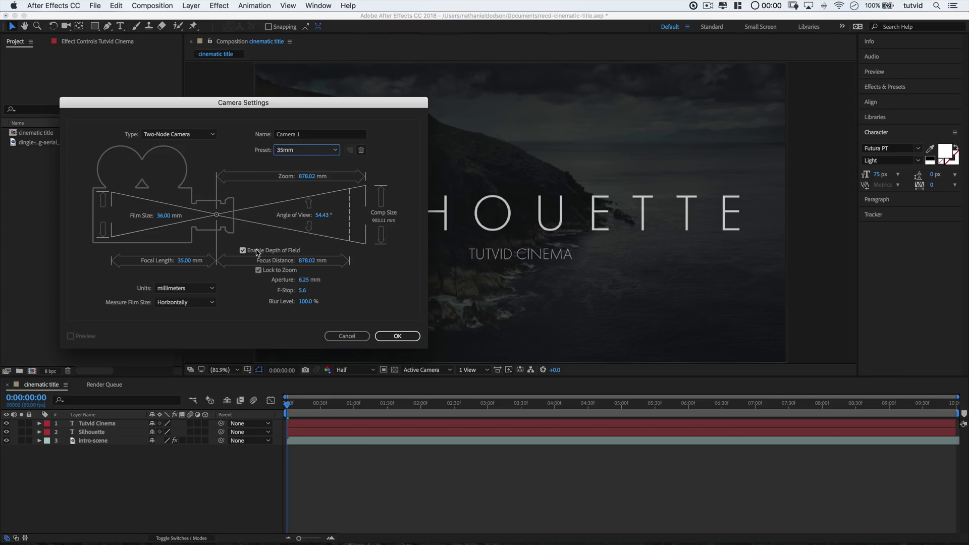
left_click(304, 280)
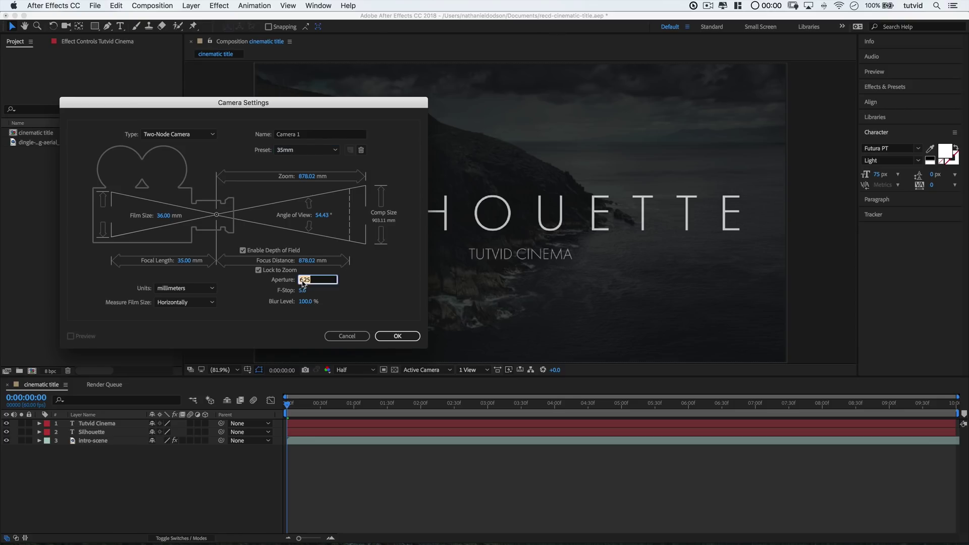
type("100")
key("Tab")
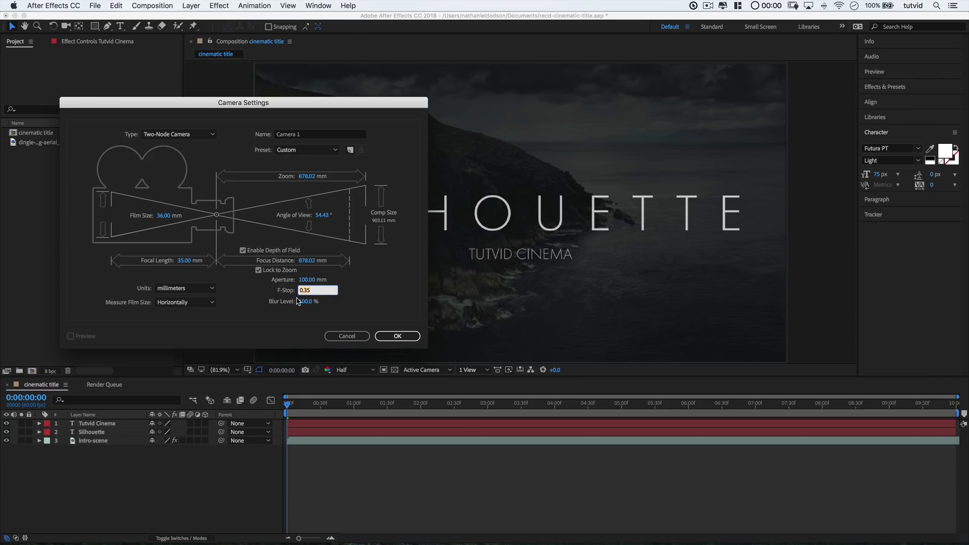
left_click(387, 308)
- Create Camera 1, dismiss the 2D-layer warning, and make both text layers 3D
left_click(398, 336)
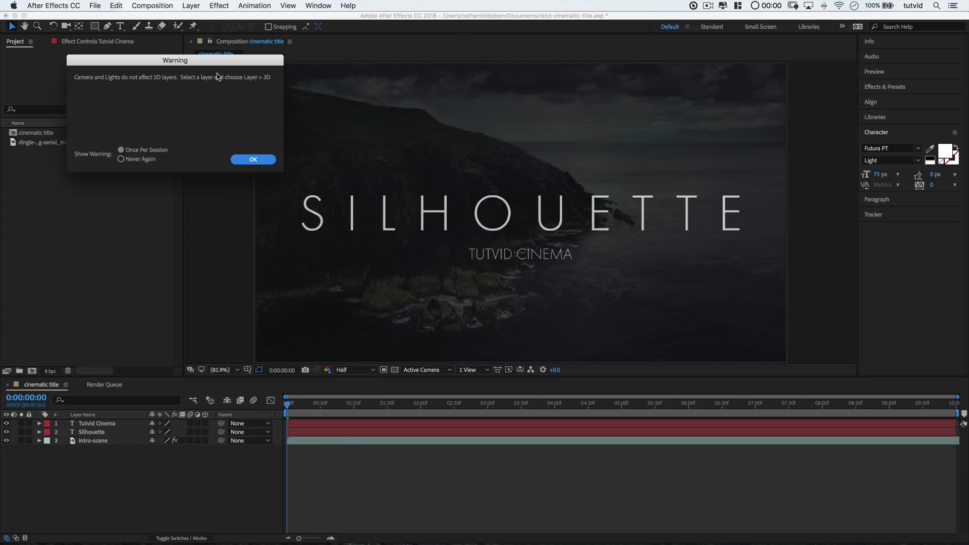
left_click_drag(217, 65, 554, 191)
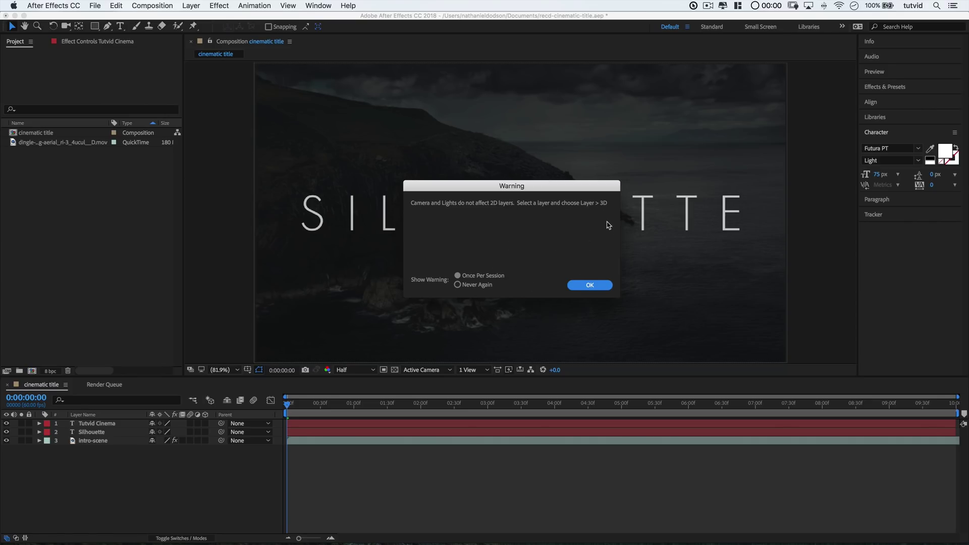
left_click(598, 287)
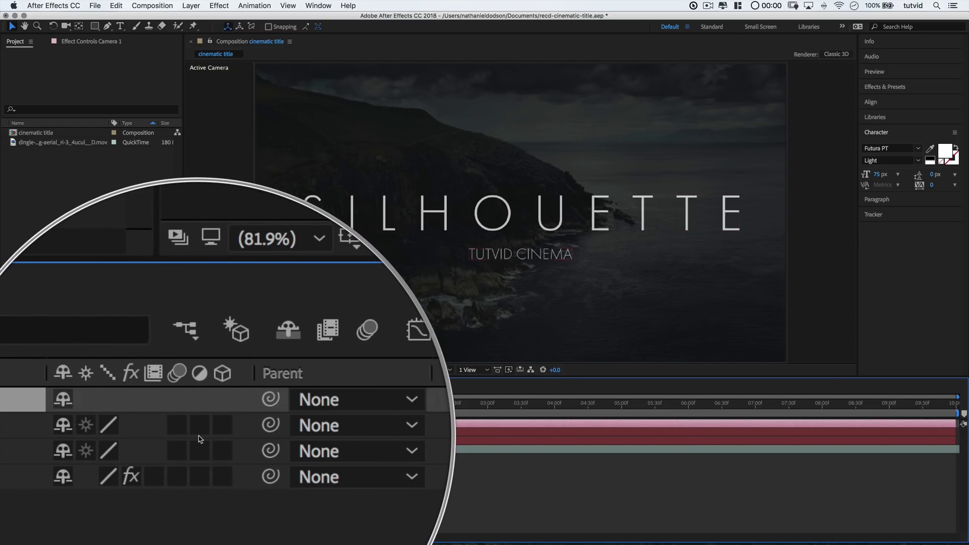
left_click(205, 441)
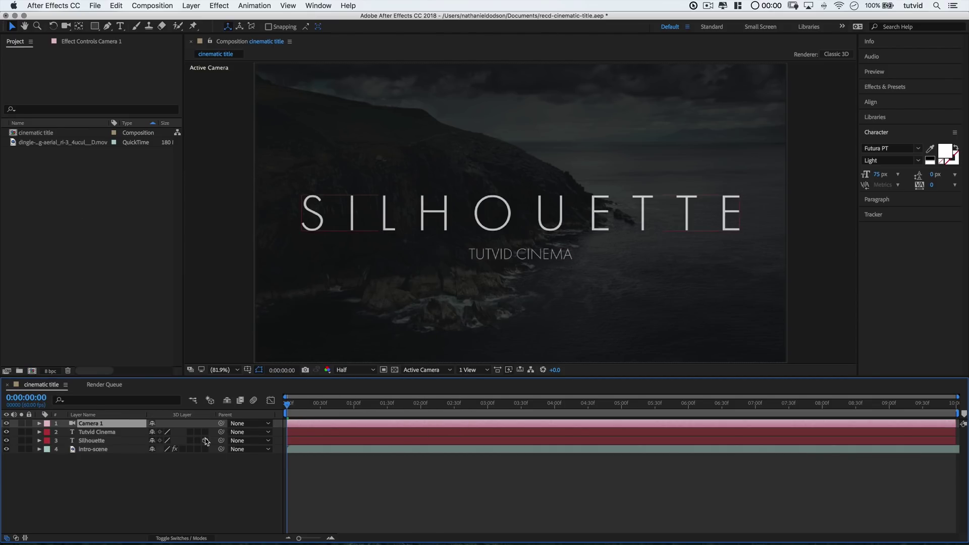
left_click(205, 432)
- Switch the viewer to 2 Views - Horizontal, keeping the camera view at 50%
left_click(484, 370)
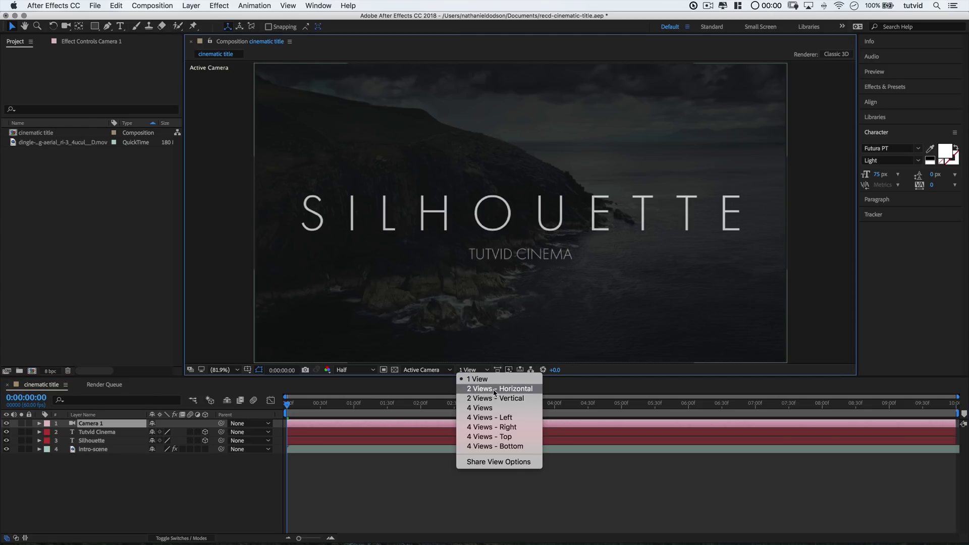
left_click(495, 392)
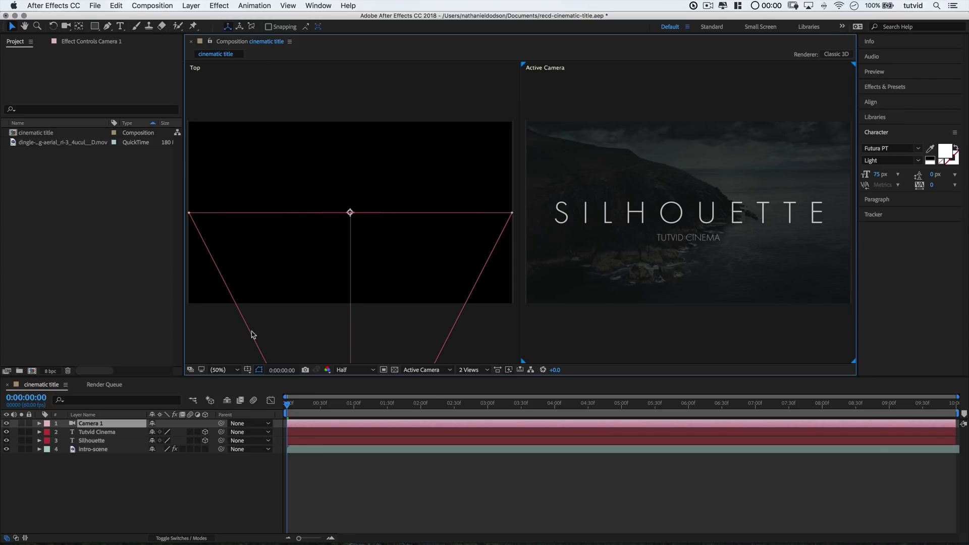
left_click(238, 370)
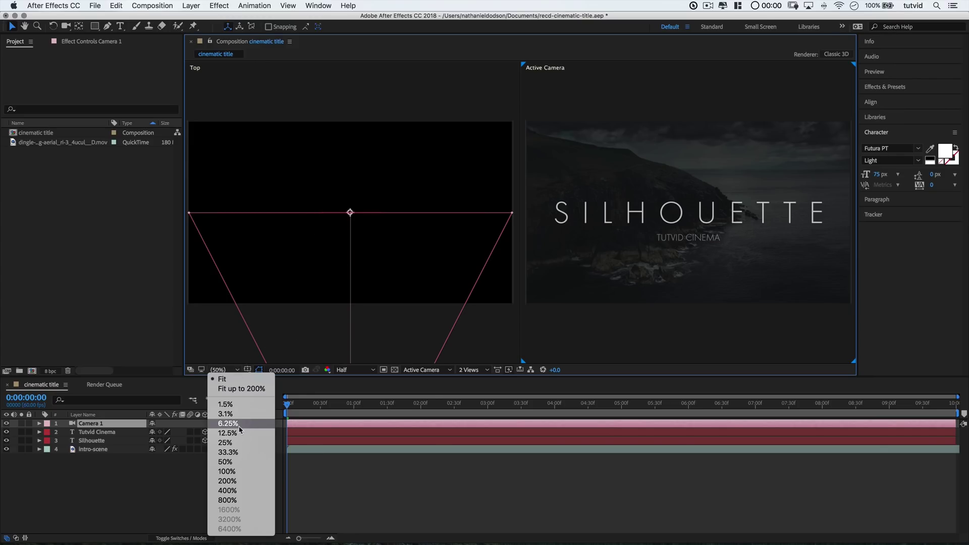
left_click(232, 443)
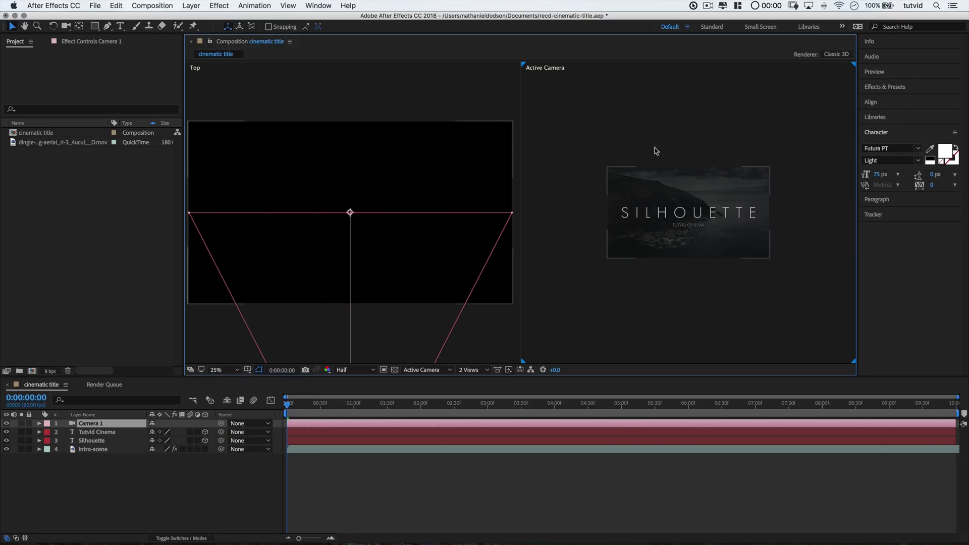
left_click(234, 370)
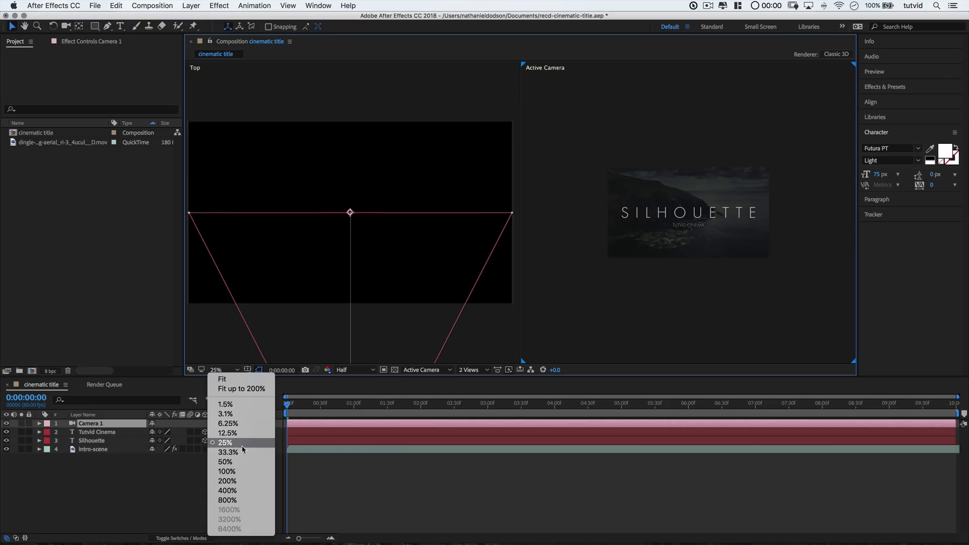
left_click(235, 462)
- Zoom the Top view out to 25% and select the Tutvid Cinema layer there
left_click(291, 154)
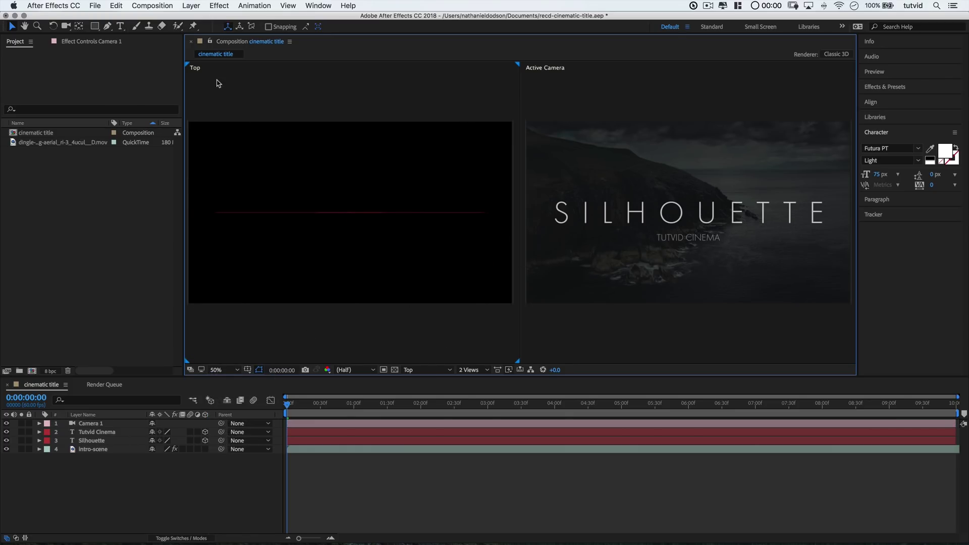
left_click(232, 370)
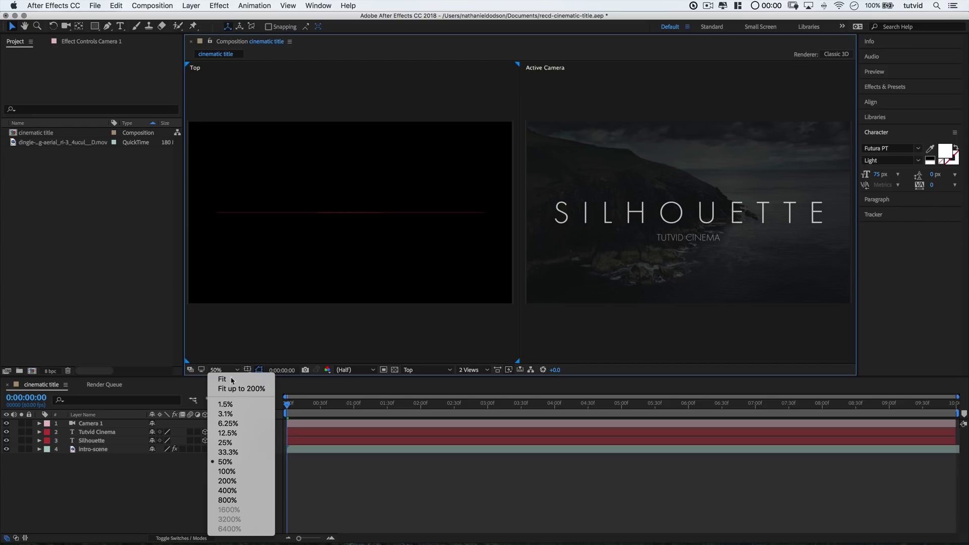
left_click(230, 441)
left_click(357, 214)
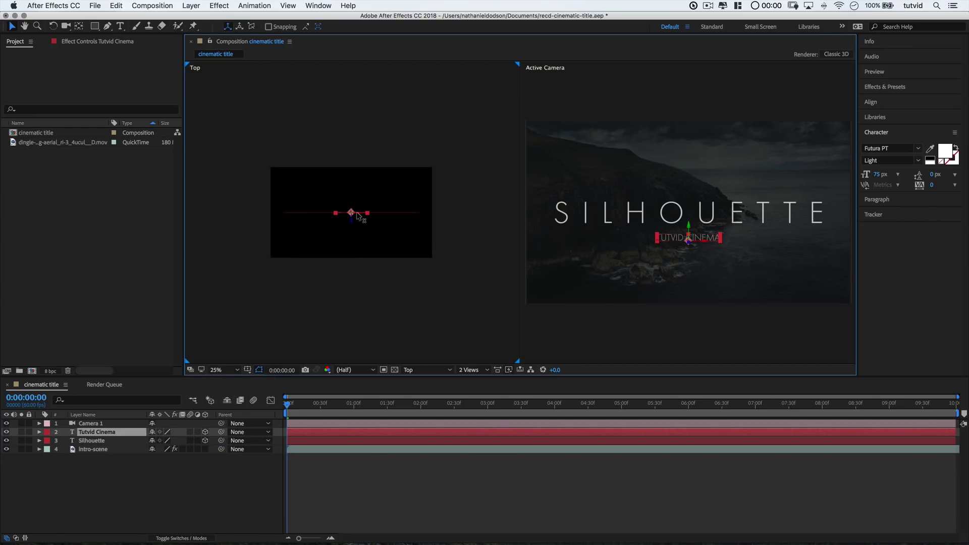
left_click(114, 424)
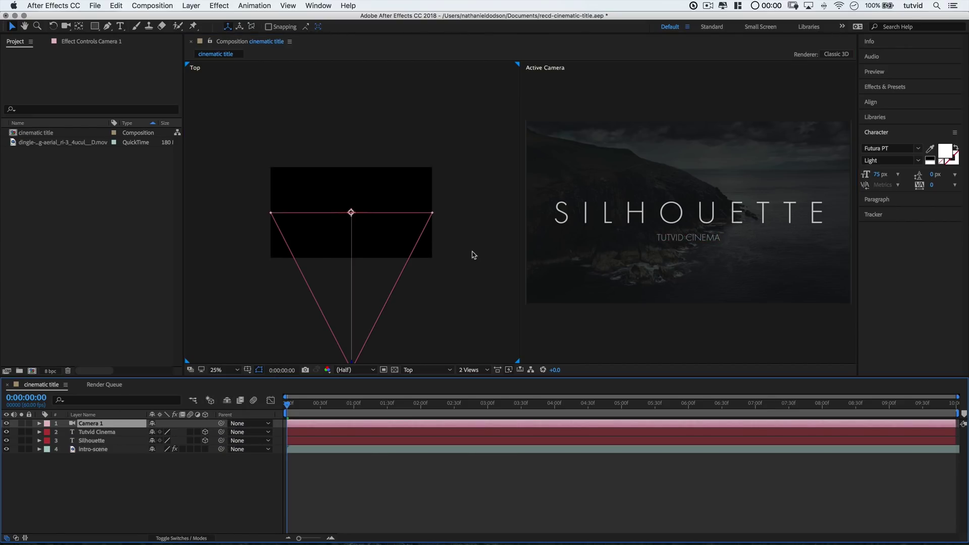
key("comma")
key("comma")
key("period")
key("period")
key("comma")
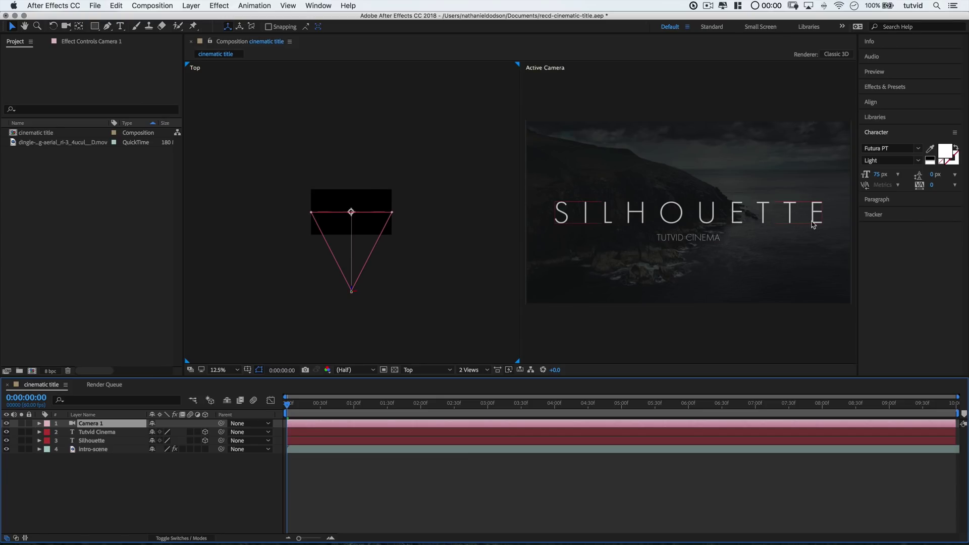
key("period")
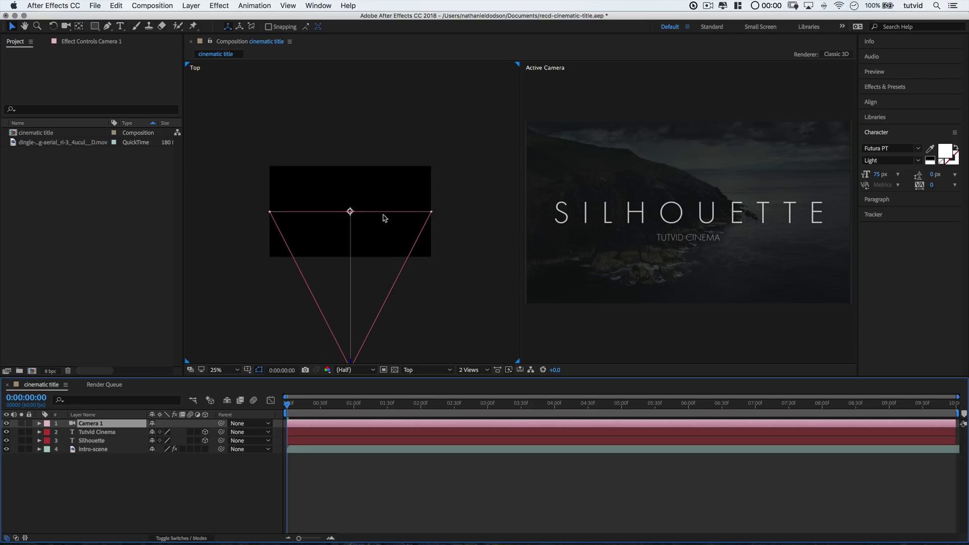
left_click(343, 216)
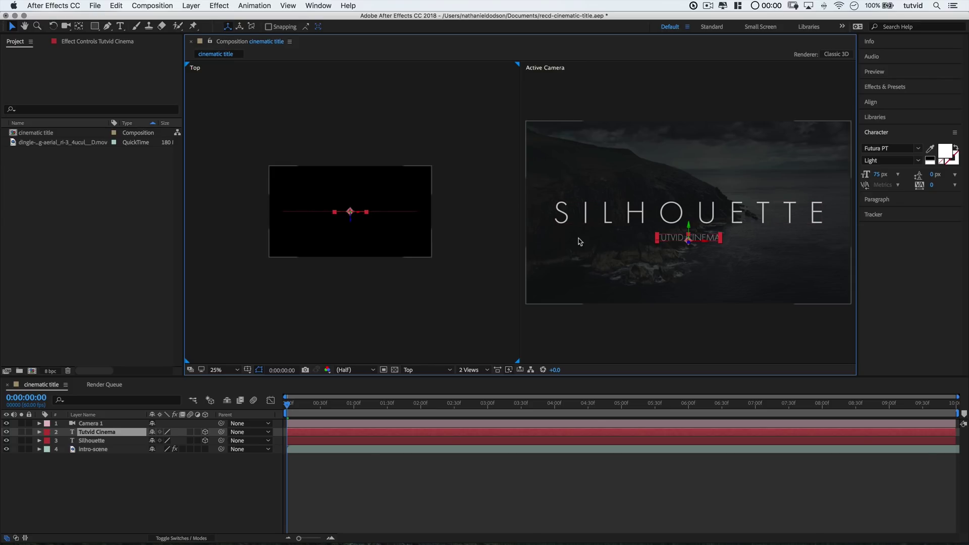
left_click(377, 214)
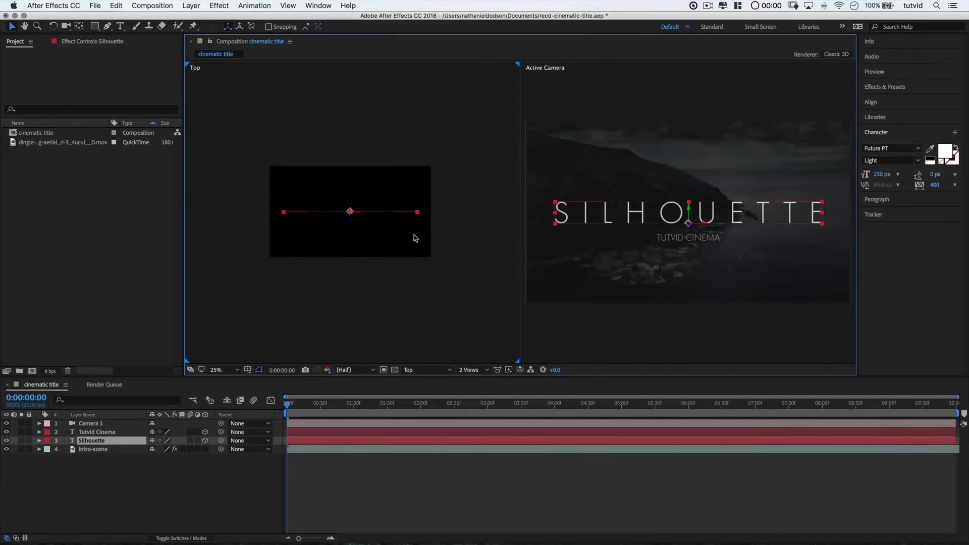
left_click(126, 423)
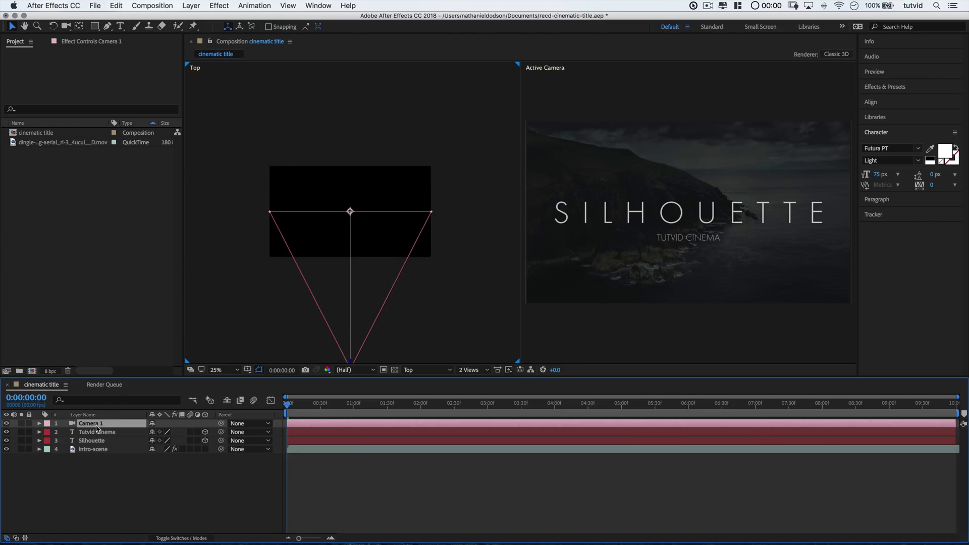
- Keyframe Camera 1's position at frame 0 with Z set to 100
key("p")
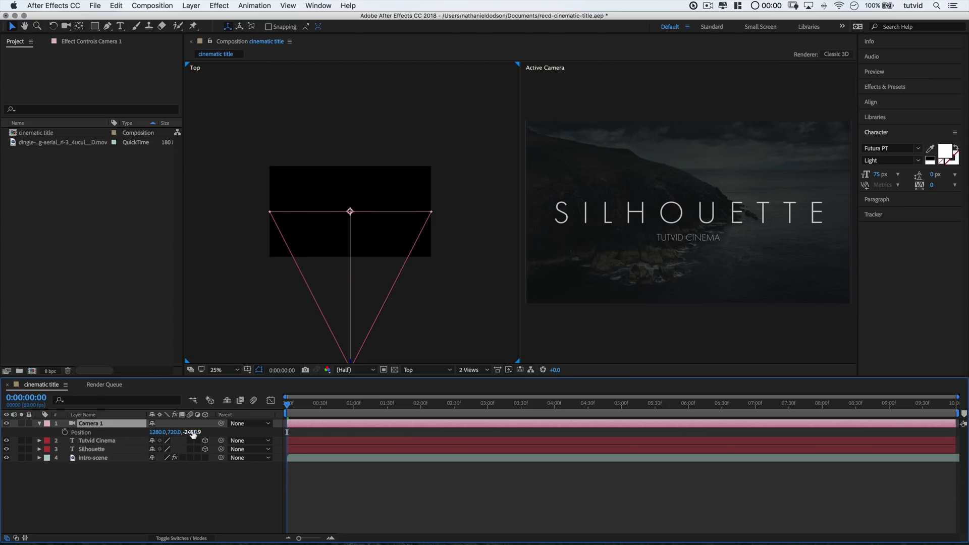
left_click_drag(193, 433, 196, 435)
left_click(65, 432)
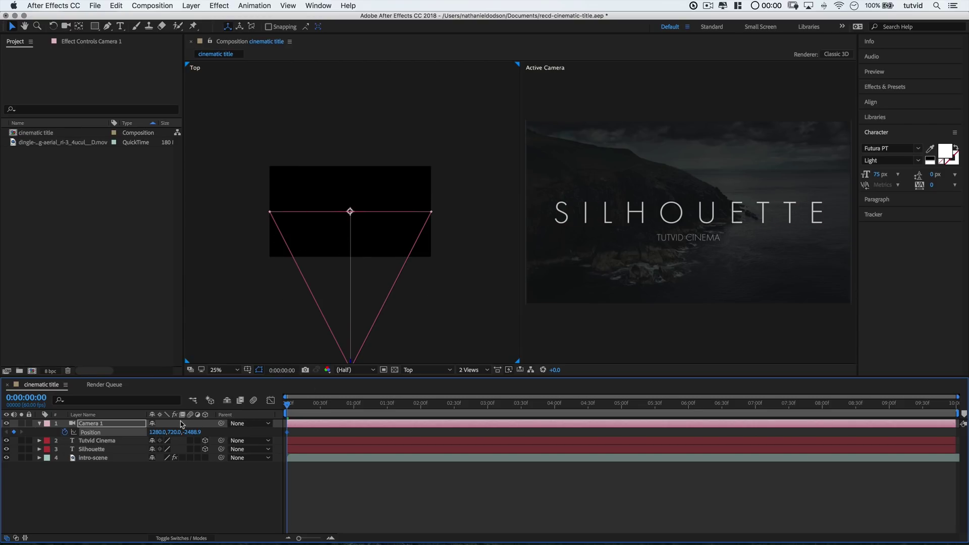
left_click(192, 432)
type("100")
key("Tab")
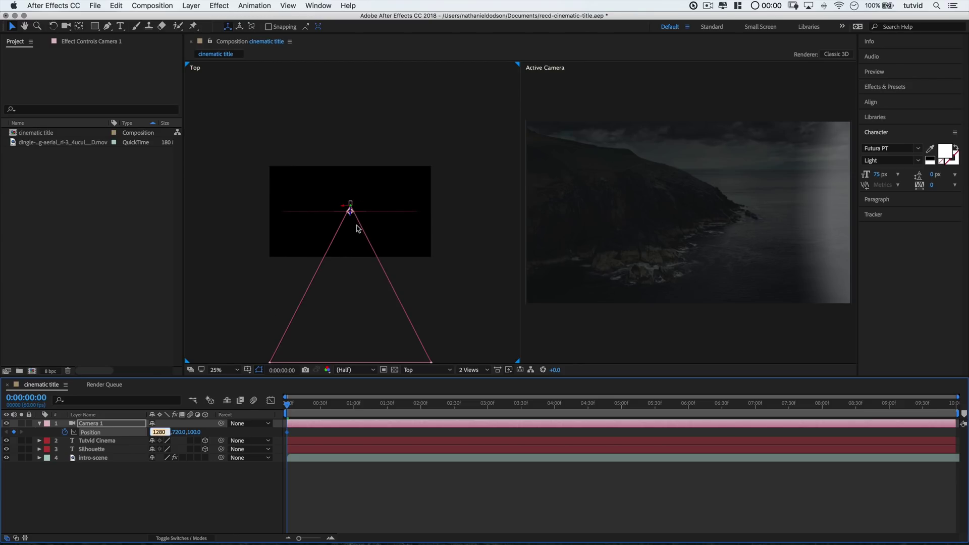
key("Return")
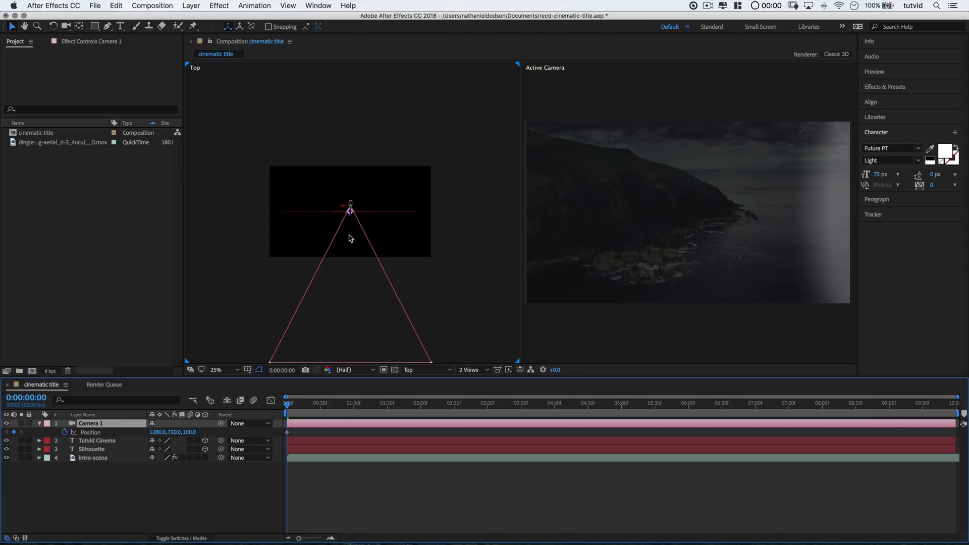
- Turn Camera 1's Auto-Orient off
right_click(102, 425)
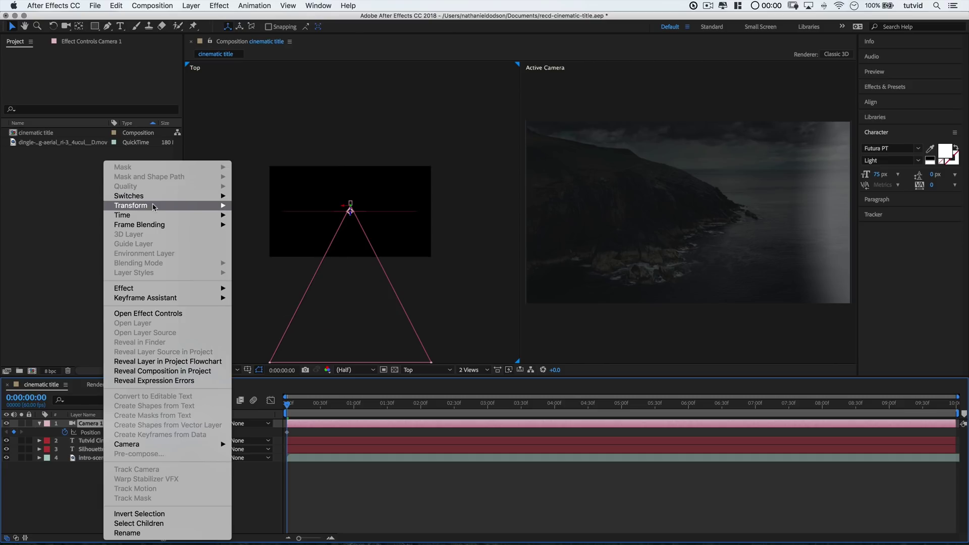
mouse_move(153, 206)
left_click(275, 364)
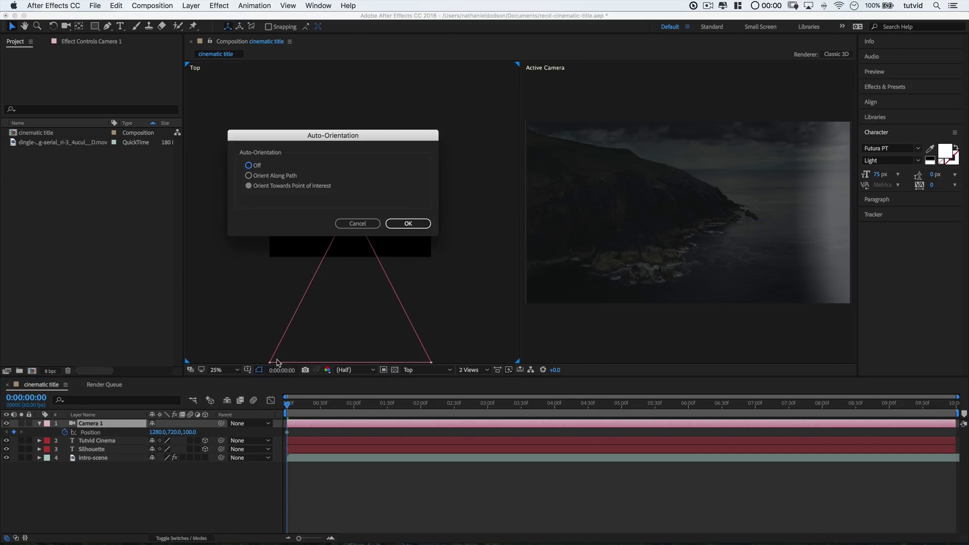
left_click(419, 224)
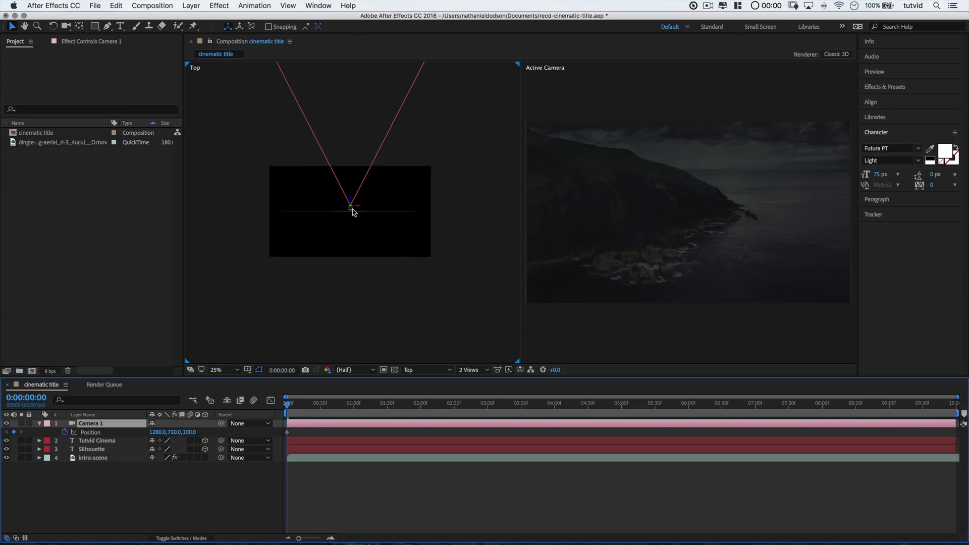
- Enlarge the Top view to 33.3%, then to 50%
left_click(219, 372)
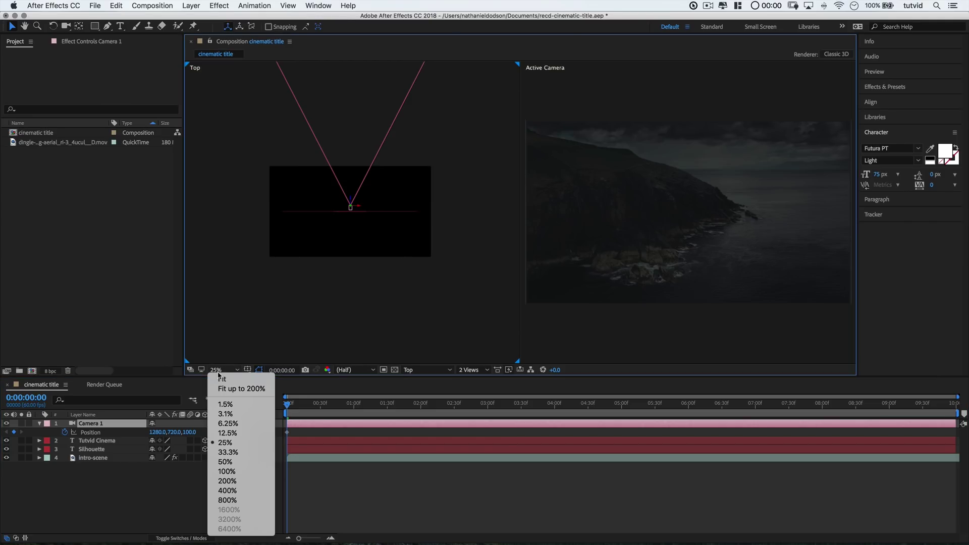
left_click(228, 453)
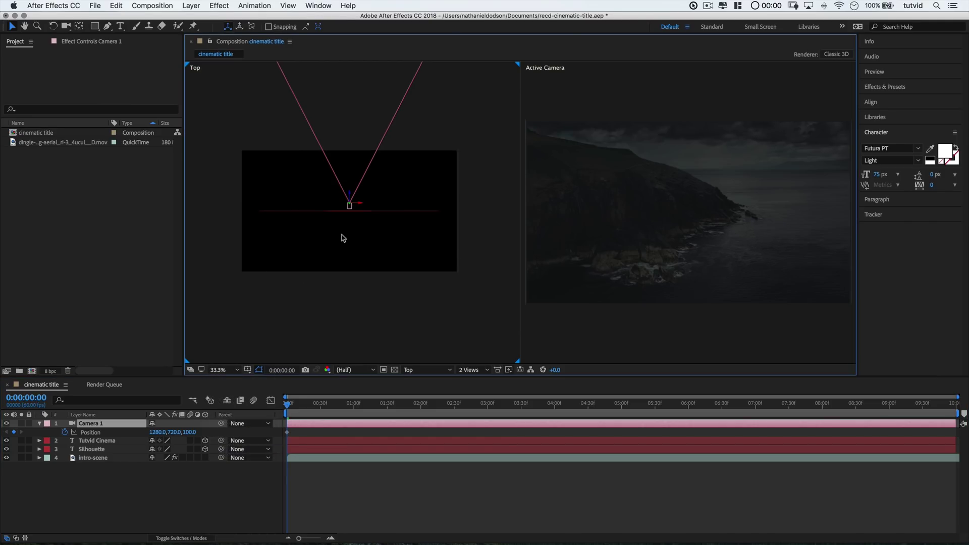
left_click(222, 370)
left_click(236, 463)
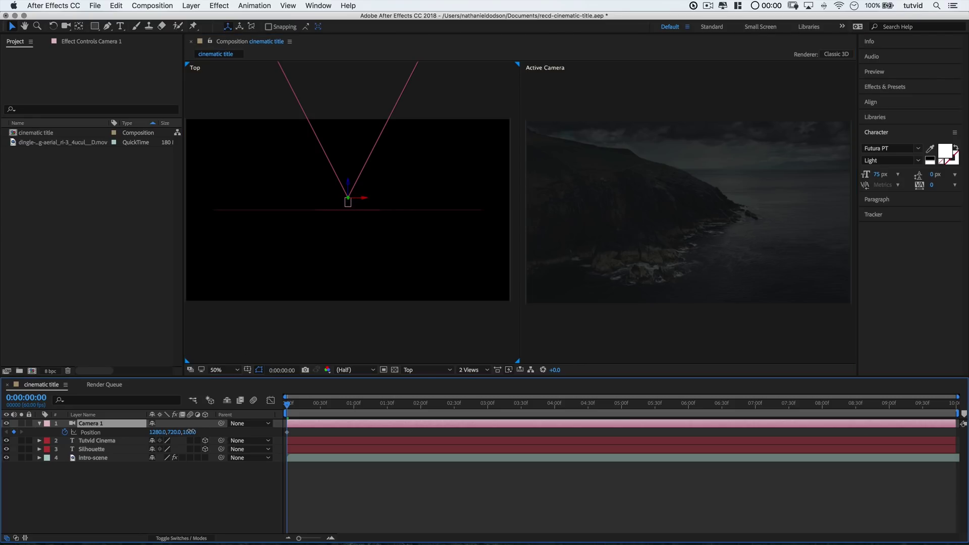
- Set Camera 1's Z position to 86 at the start of the composition
left_click_drag(190, 432, 98, 435)
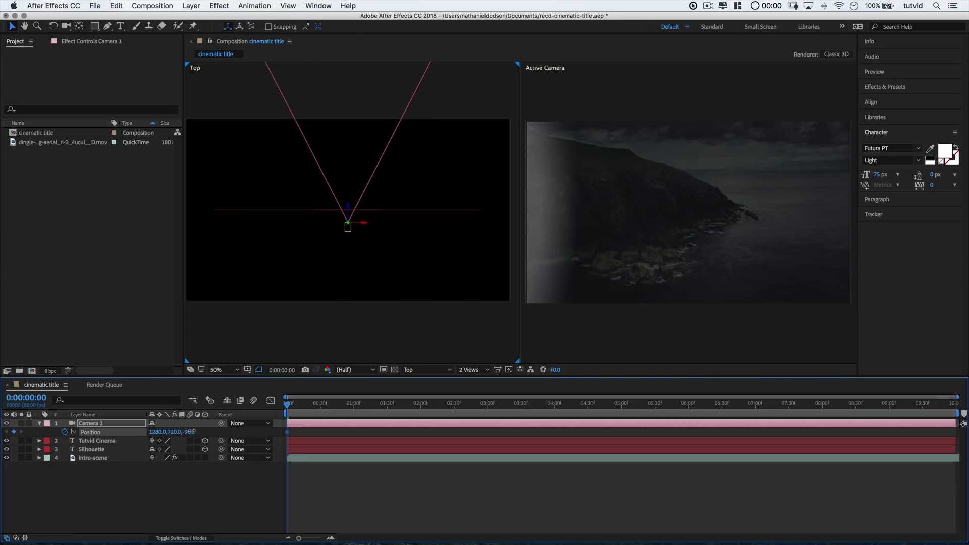
left_click_drag(189, 432, 370, 231)
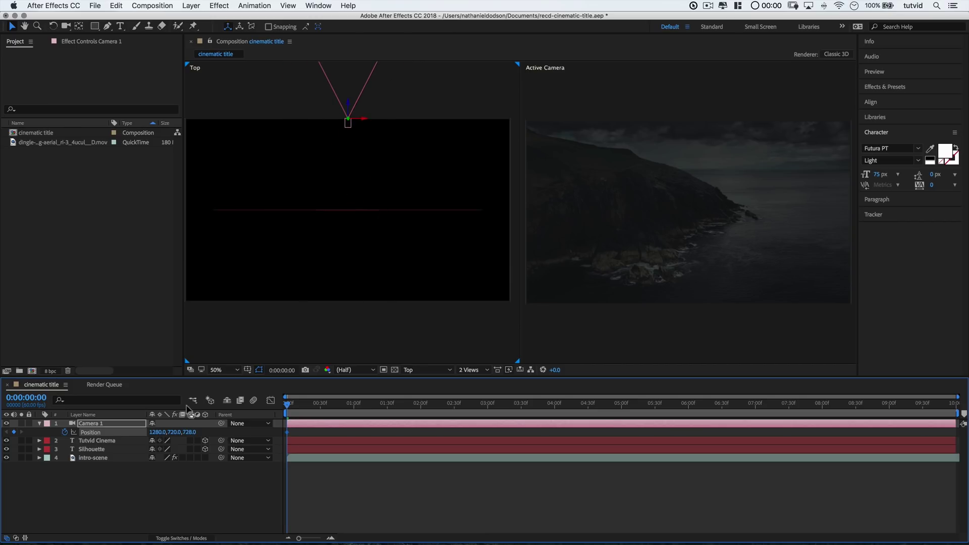
left_click_drag(188, 432, 24, 423)
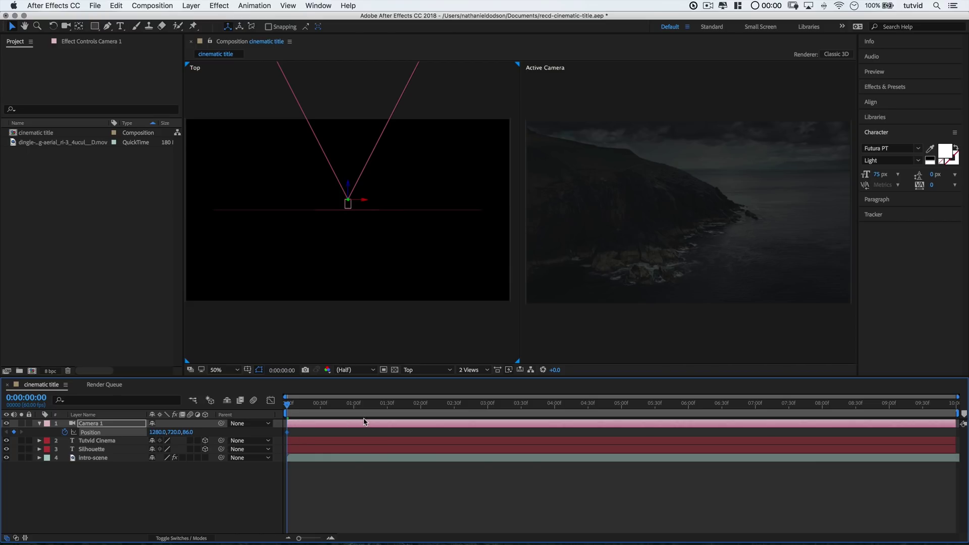
- At 3:00, pull Camera 1 back to Z -2478 in a 25% Top view so the full title shows
left_click(487, 408)
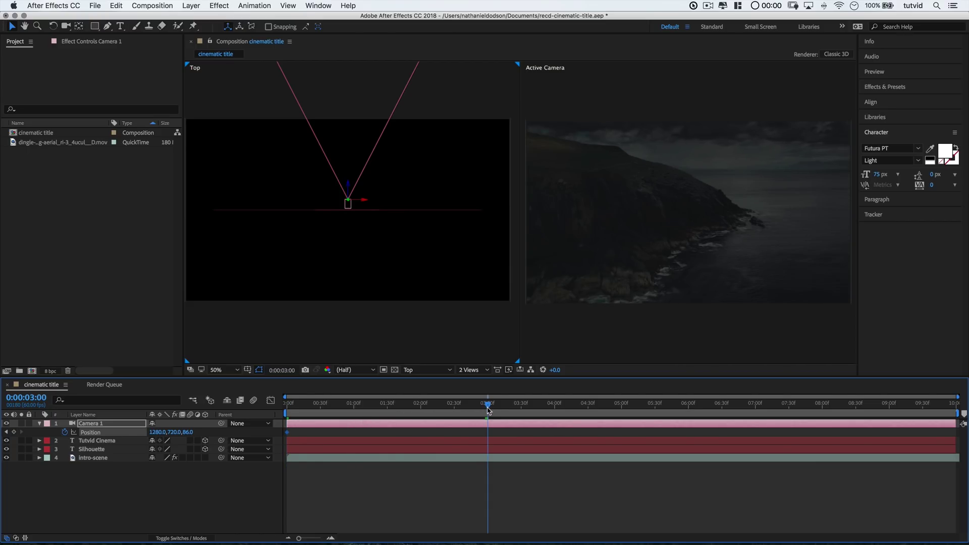
left_click_drag(489, 409, 488, 409)
left_click_drag(350, 189, 341, 363)
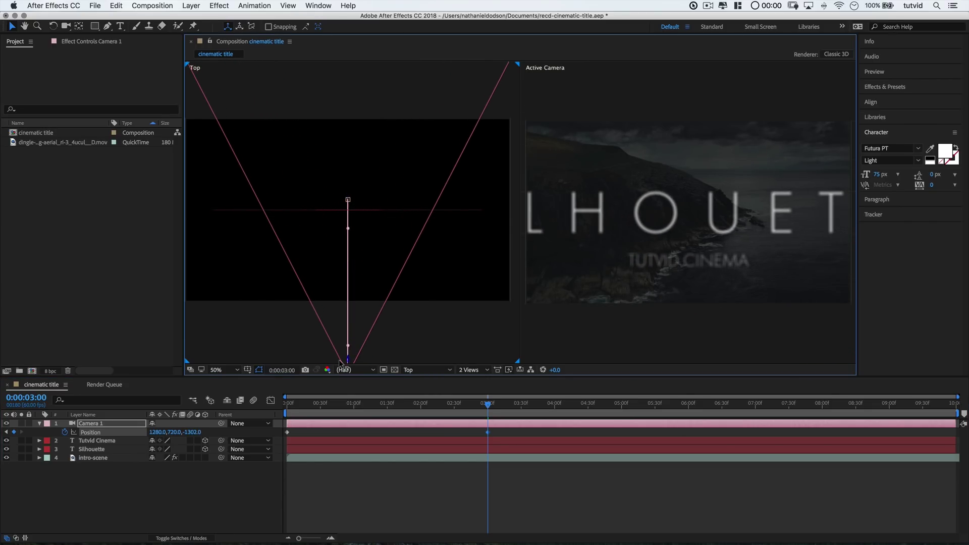
left_click(230, 370)
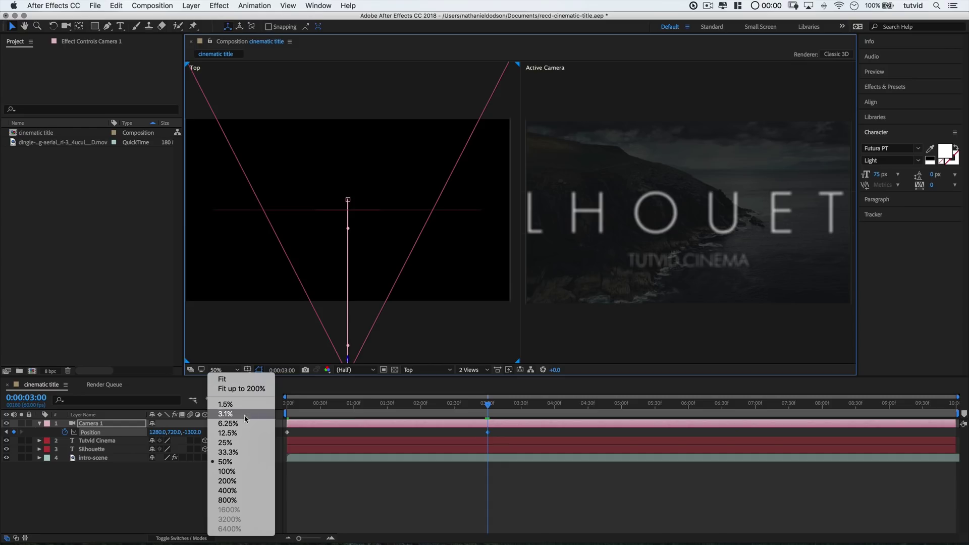
left_click(236, 446)
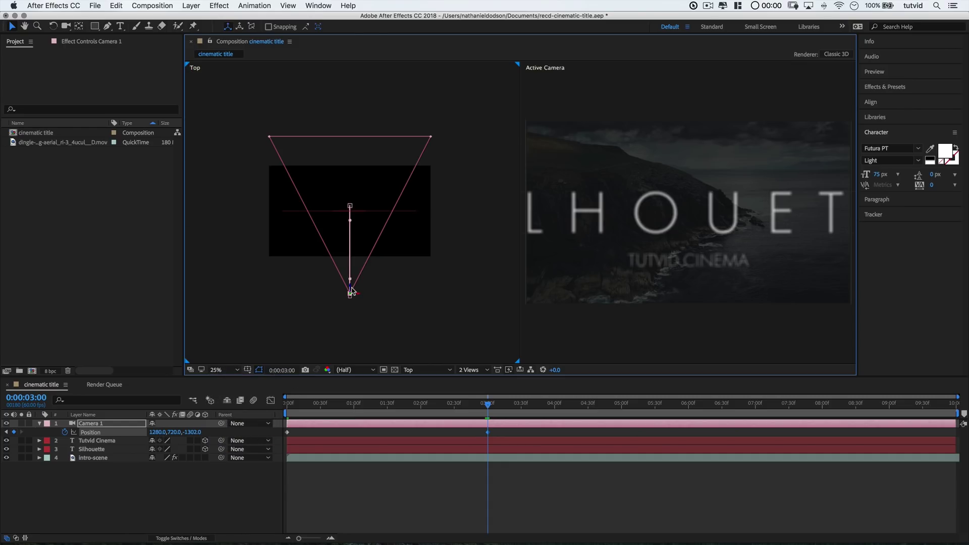
left_click_drag(351, 290, 343, 361)
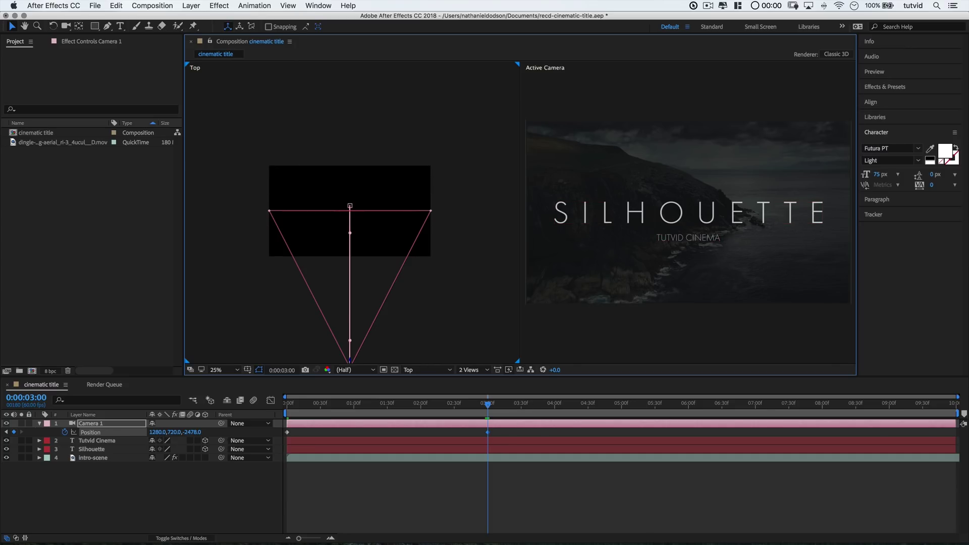
- Apply Easy Ease In to Camera 1's Position keyframes
left_click(288, 433)
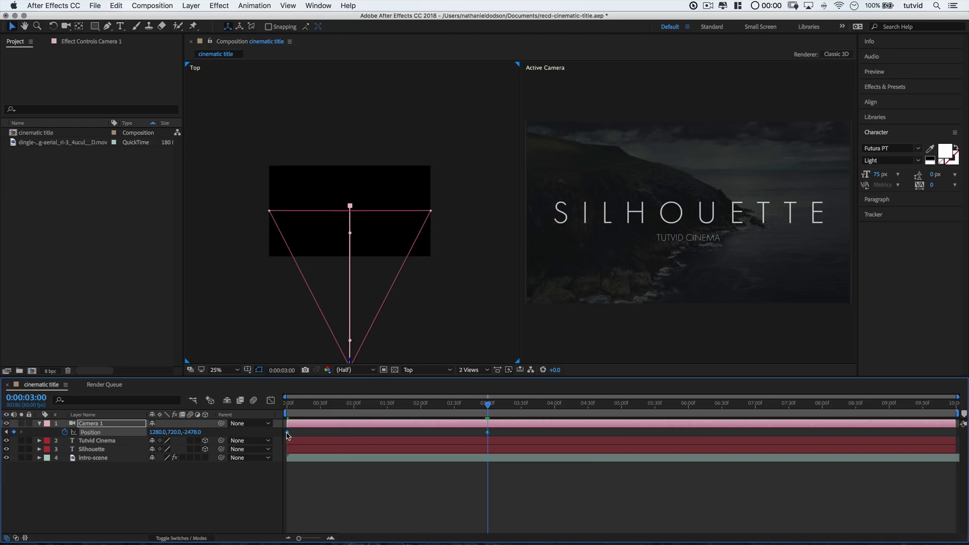
right_click(288, 434)
mouse_move(357, 534)
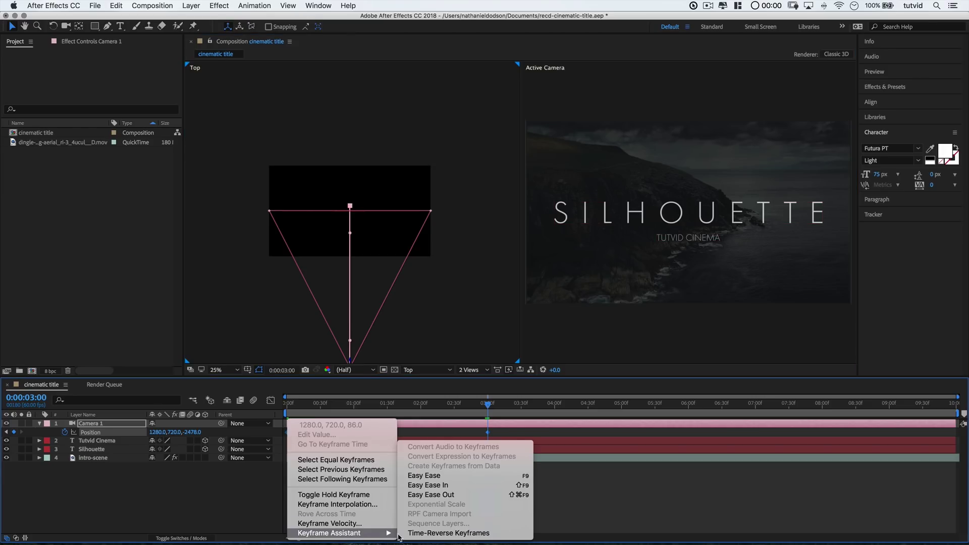
left_click(448, 485)
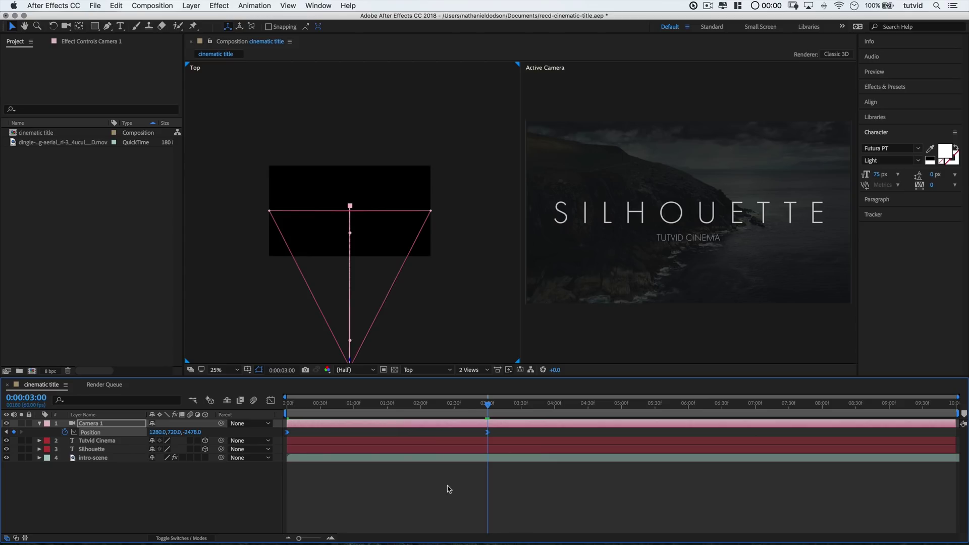
- Preview and scrub through the eased camera pull-back, then expand Effects & Presets
left_click_drag(327, 406, 269, 406)
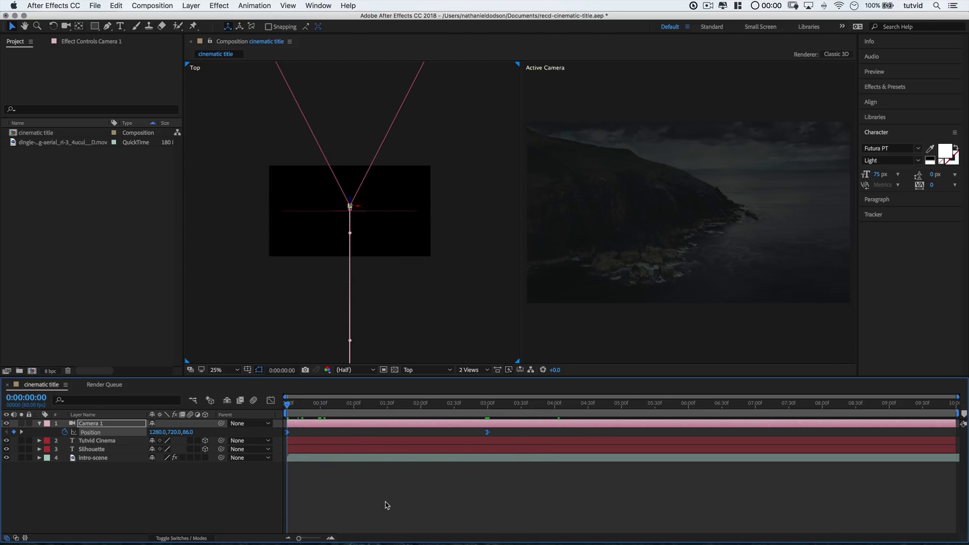
key("space")
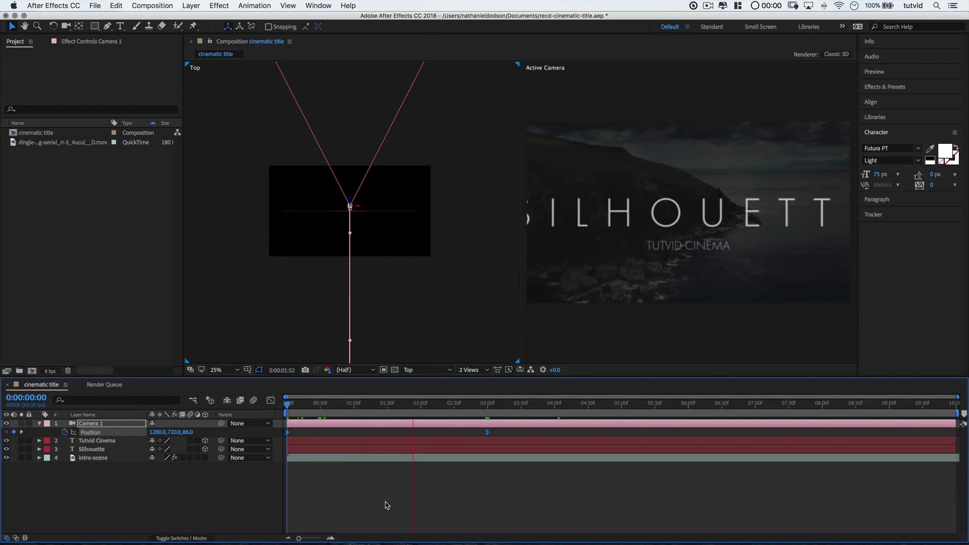
key("space")
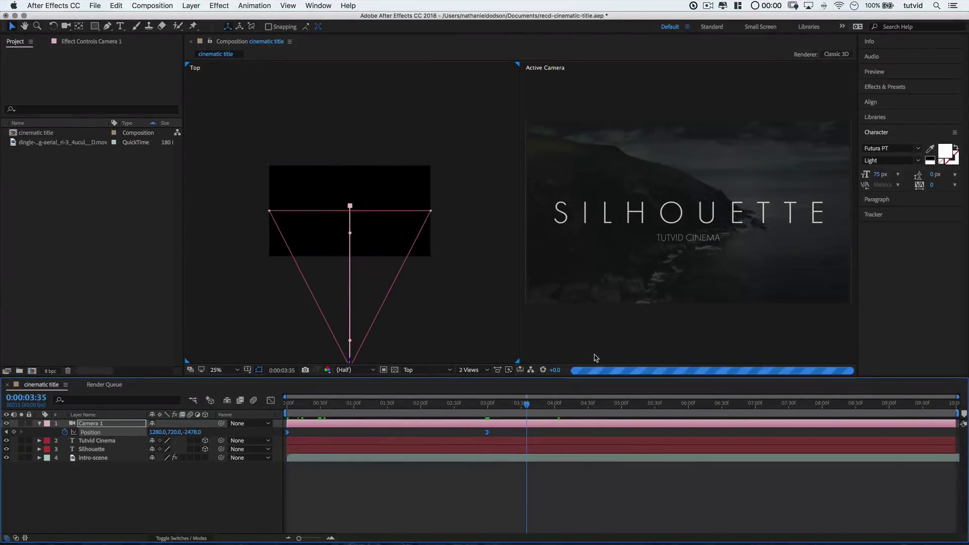
key("shift+Page_Up")
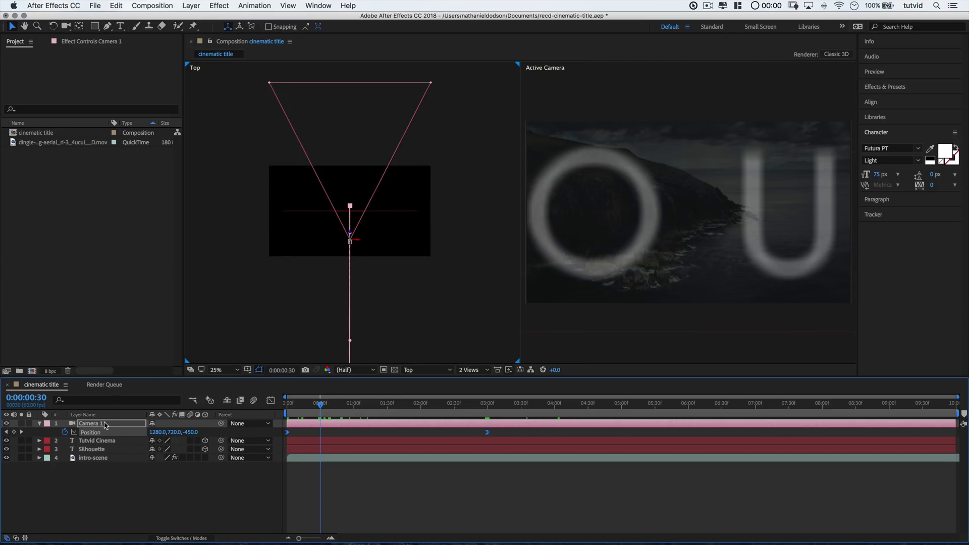
left_click(112, 424)
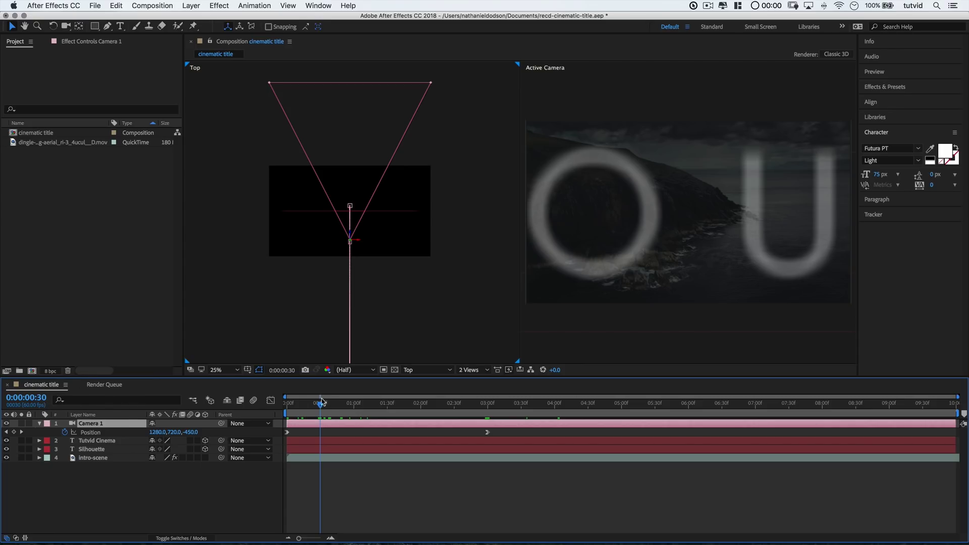
left_click_drag(322, 407, 425, 407)
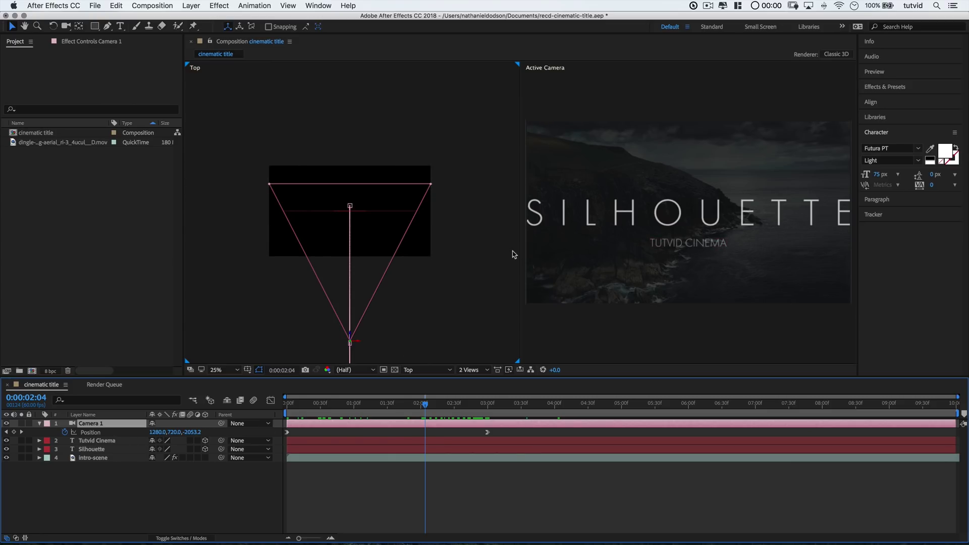
left_click(899, 88)
- Apply the Foggy text preset to the TUTVID CINEMA subtitle
left_click(891, 100)
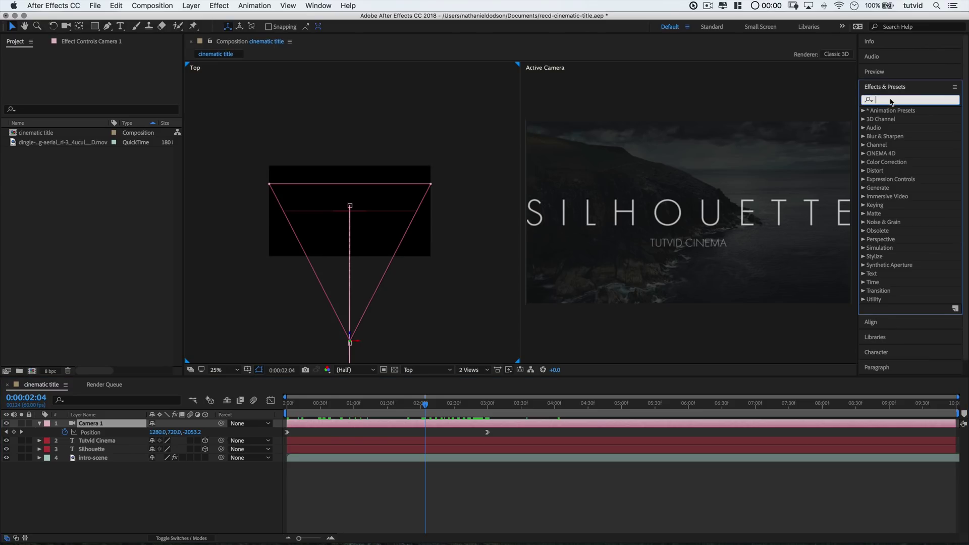
type("Foggy")
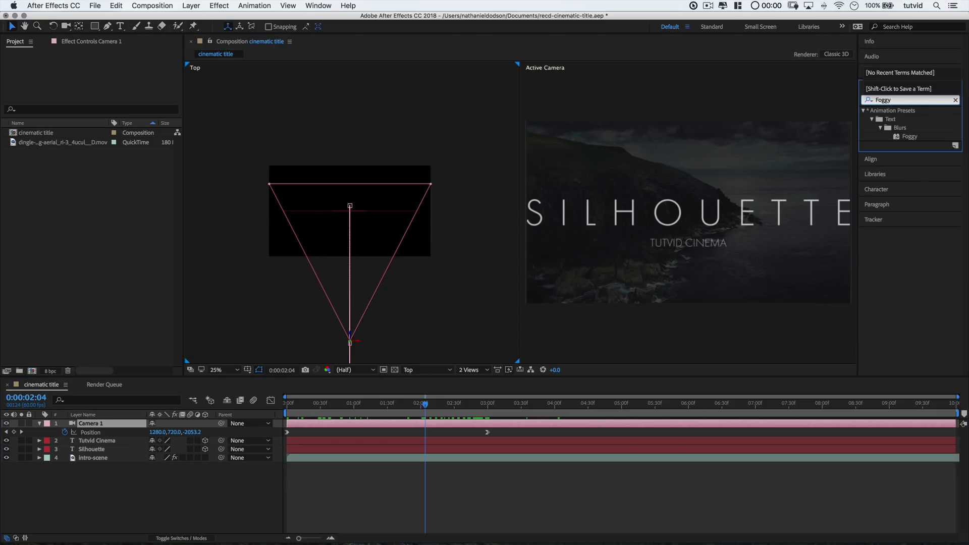
left_click_drag(907, 139, 700, 246)
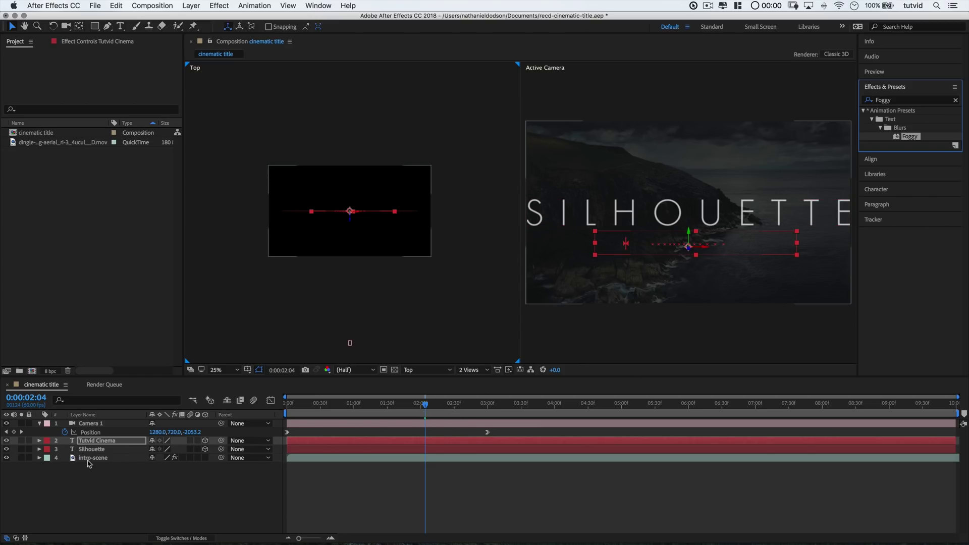
- Reveal the subtitle's Text > Foggy Animator > Range Selector 1 Offset keyframes and return to 0s
key("super+0")
left_click(39, 441)
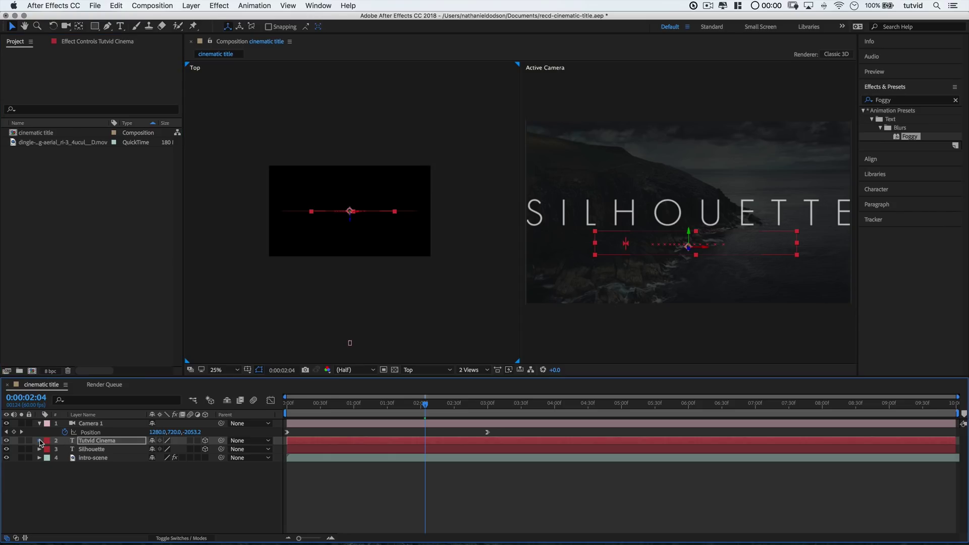
left_click(48, 444)
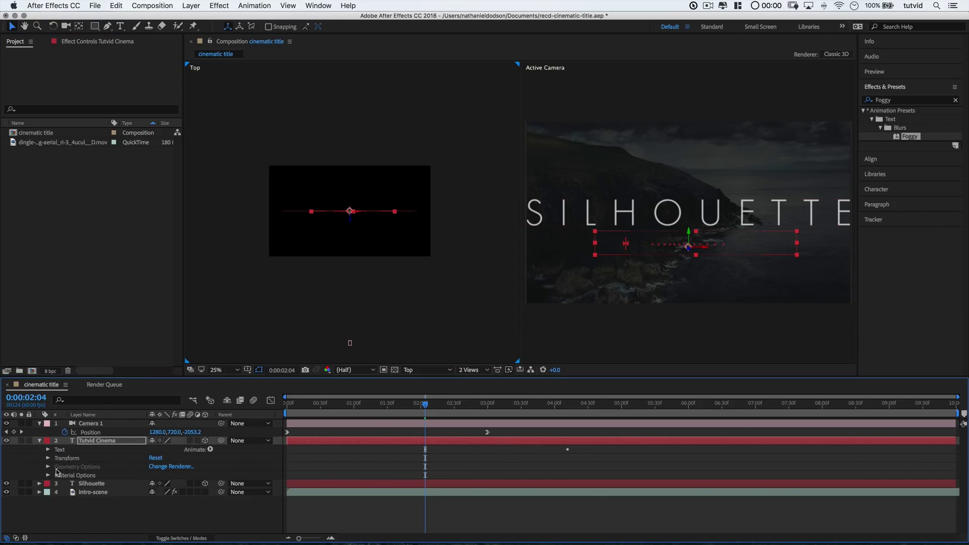
left_click(48, 451)
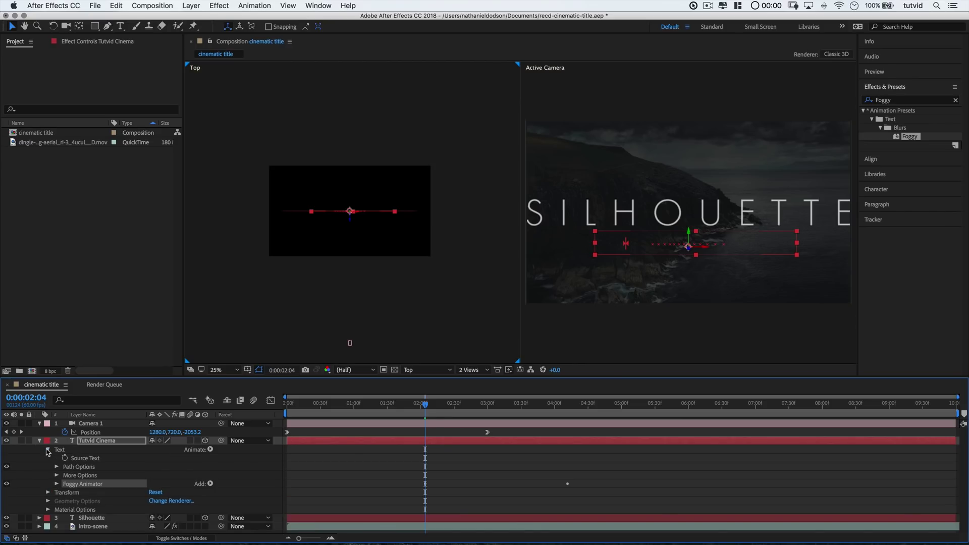
left_click(56, 484)
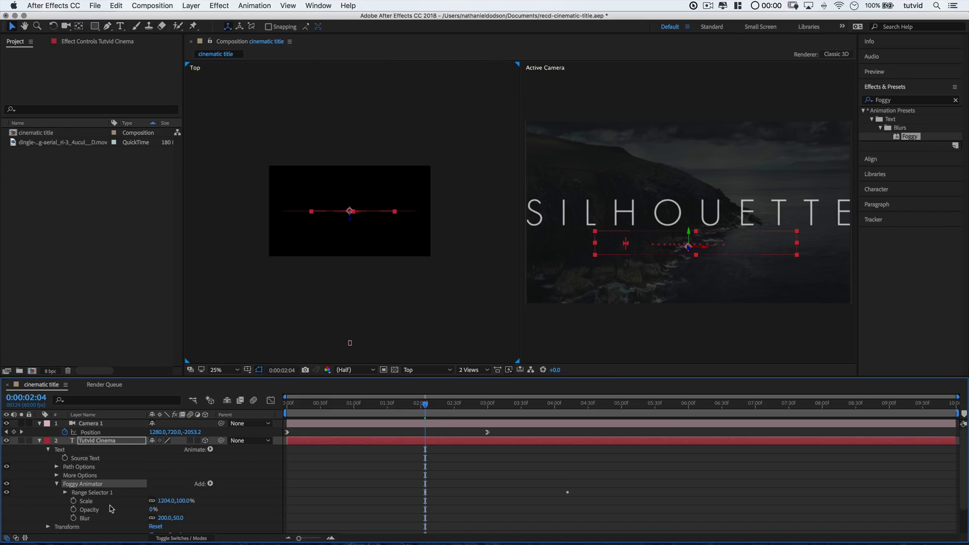
scroll(111, 508, "down", 2)
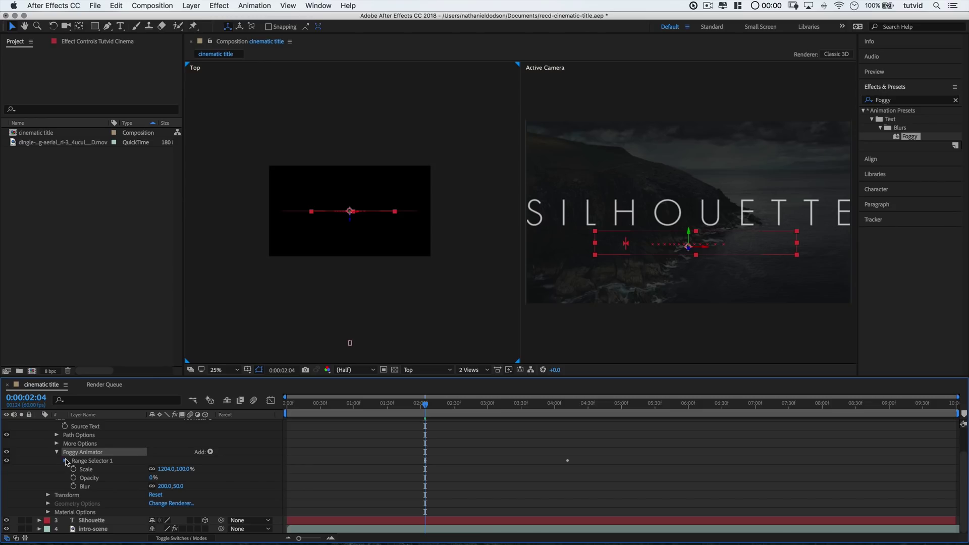
left_click(66, 461)
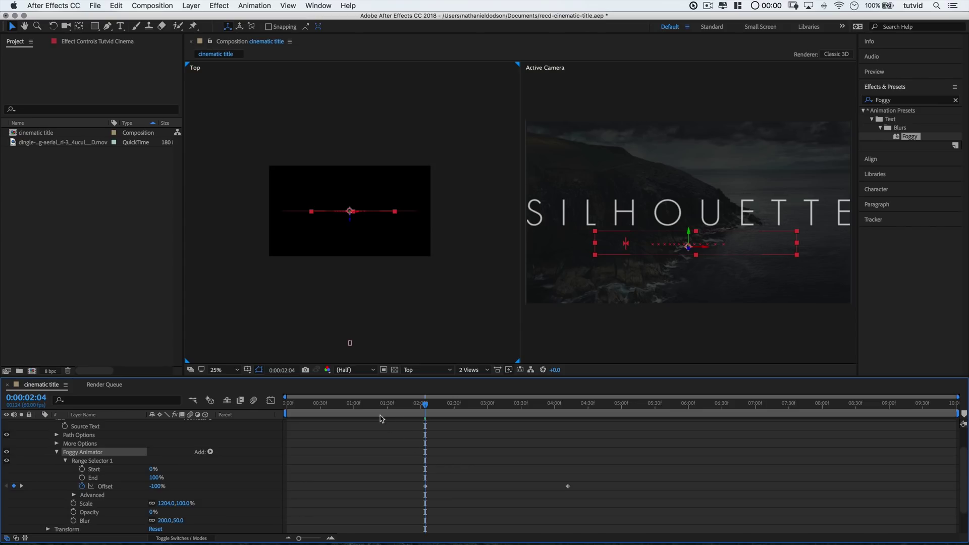
left_click_drag(365, 408, 287, 408)
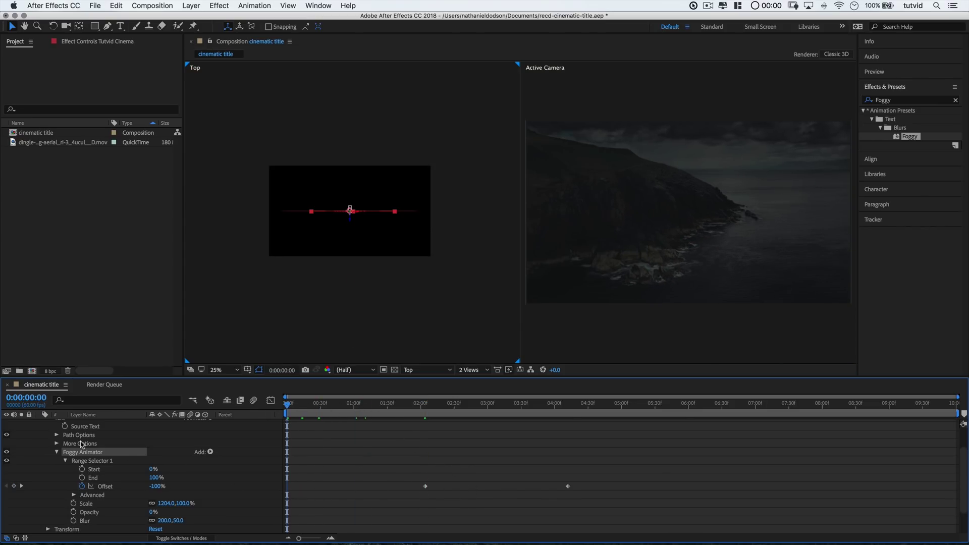
- Collapse the Tutvid Cinema and Camera 1 layers and preview the foggy subtitle from the start
scroll(52, 446, "up", 3)
left_click(39, 441)
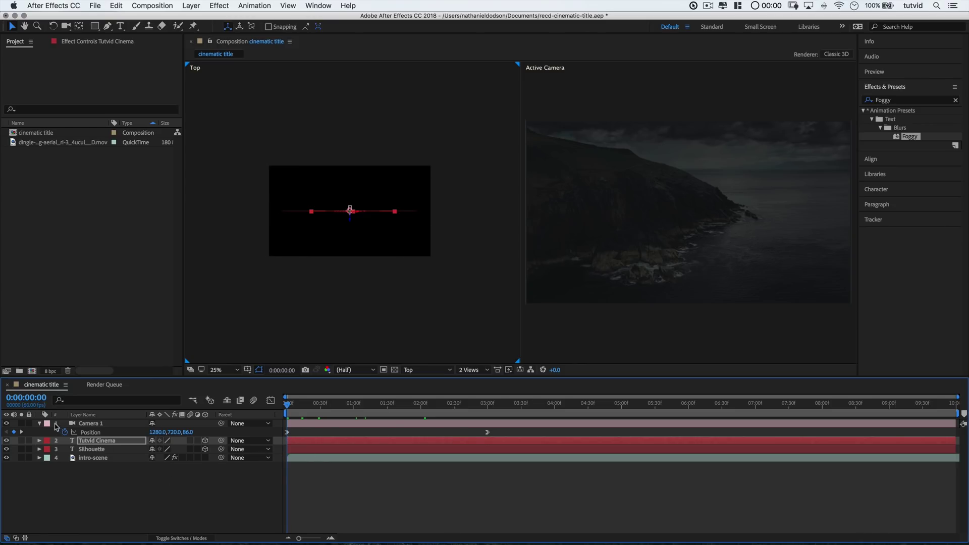
left_click(40, 424)
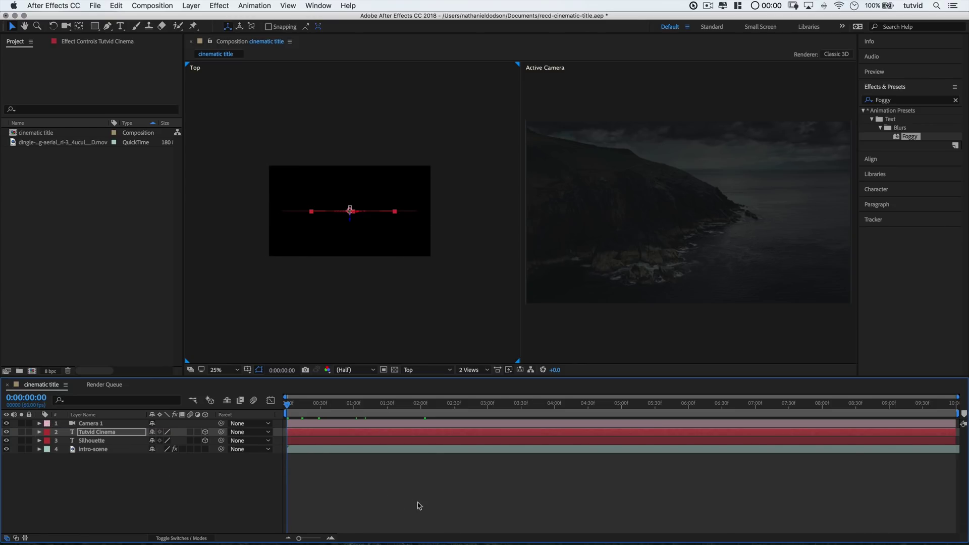
key("space")
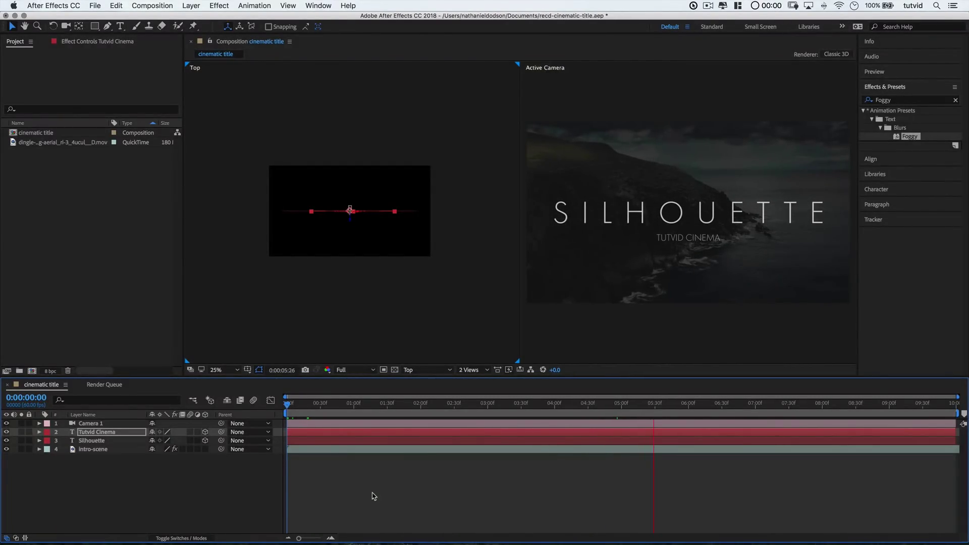
key("space")
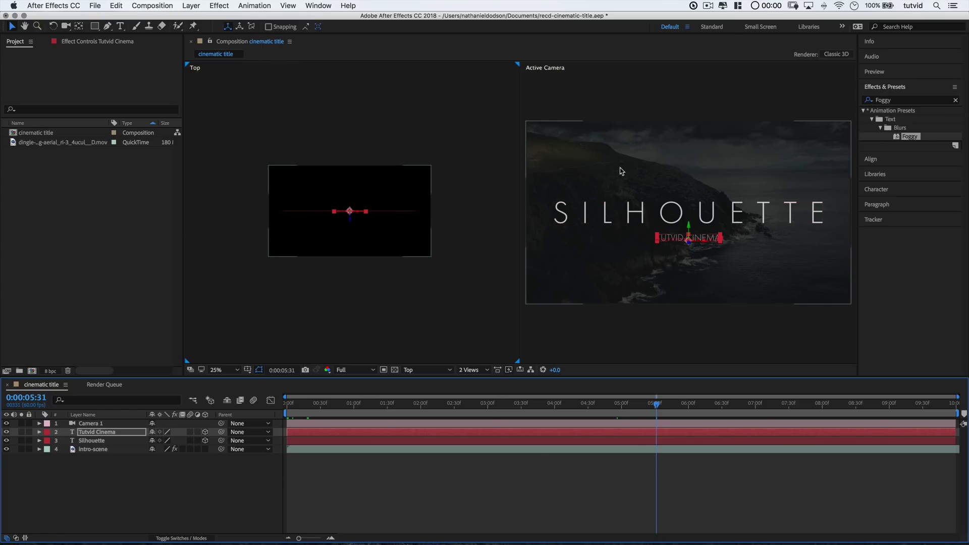
- Use a single Active Camera view at Fit up to 200% and hide the intro-scene coastline layer
left_click(468, 370)
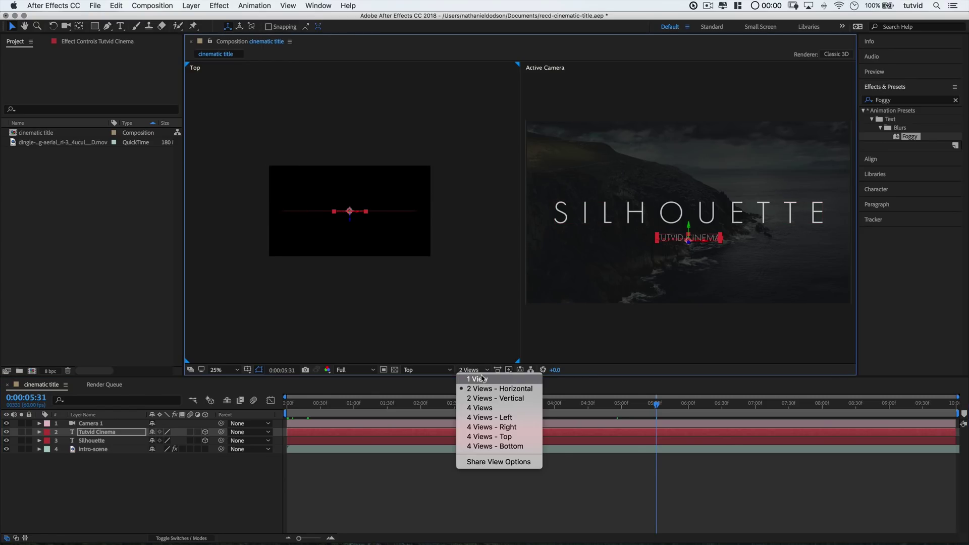
left_click(479, 379)
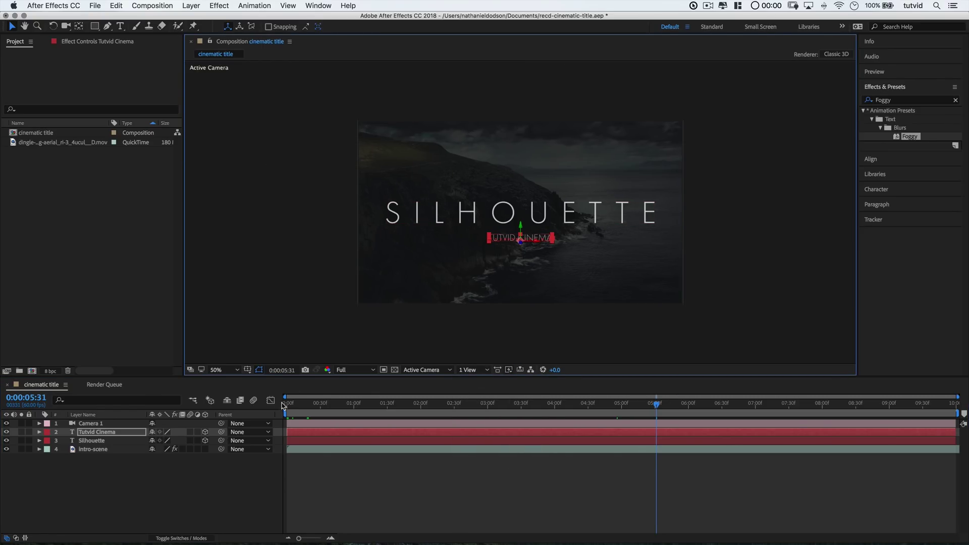
left_click(236, 370)
left_click(241, 388)
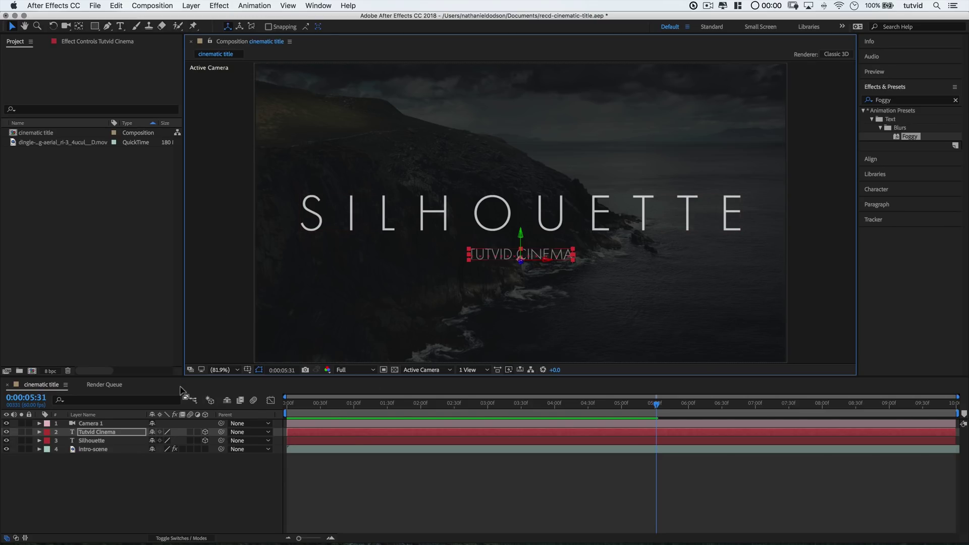
left_click(6, 449)
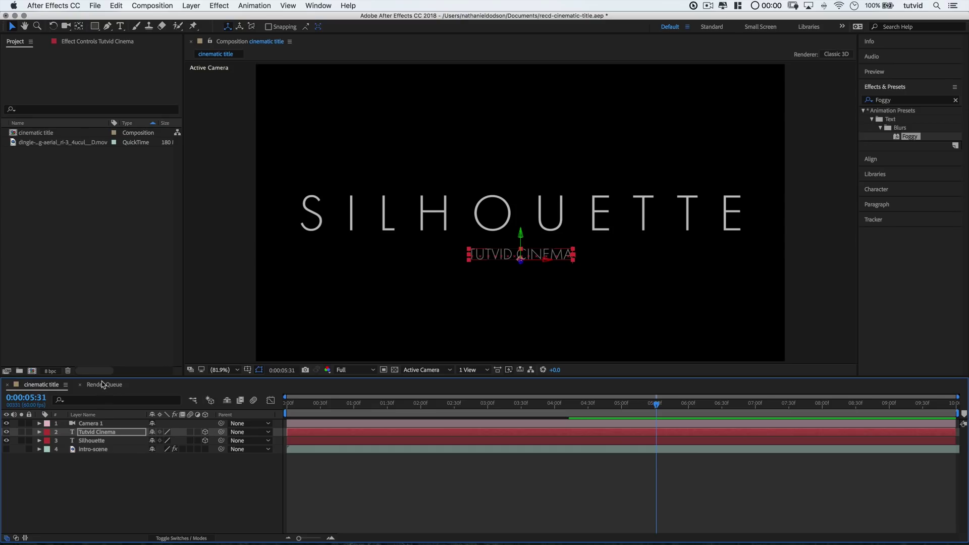
- Add the cinematic title comp to the Render Queue and delete the old finished and stopped items
left_click(95, 6)
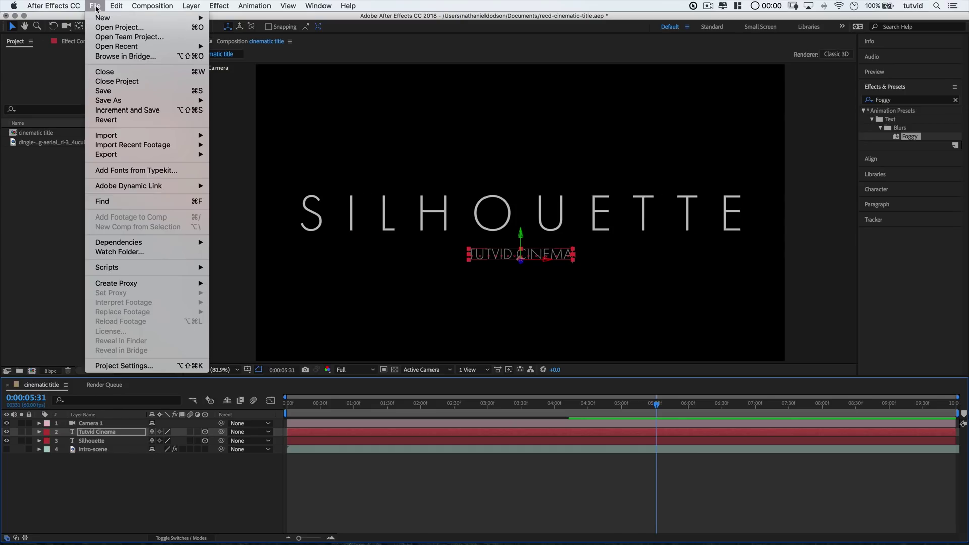
mouse_move(166, 156)
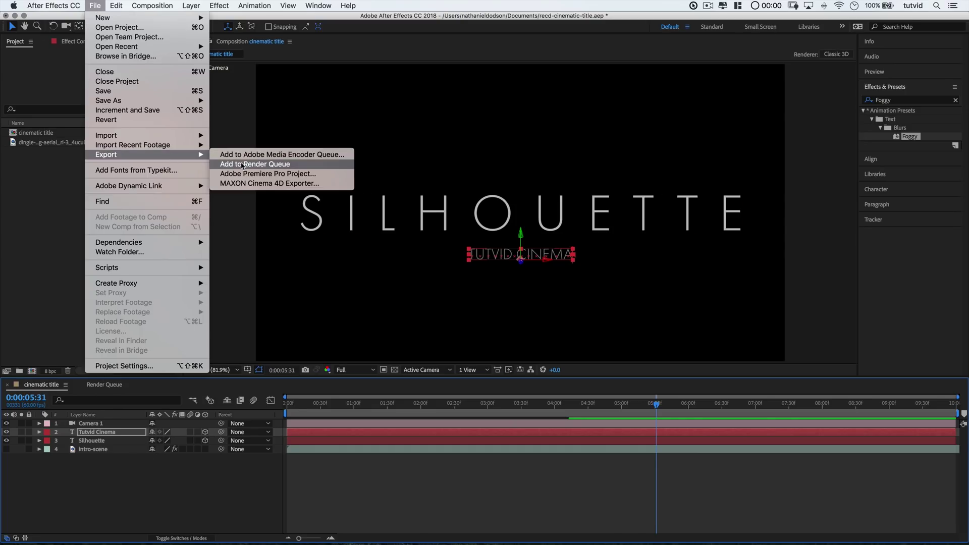
left_click(242, 164)
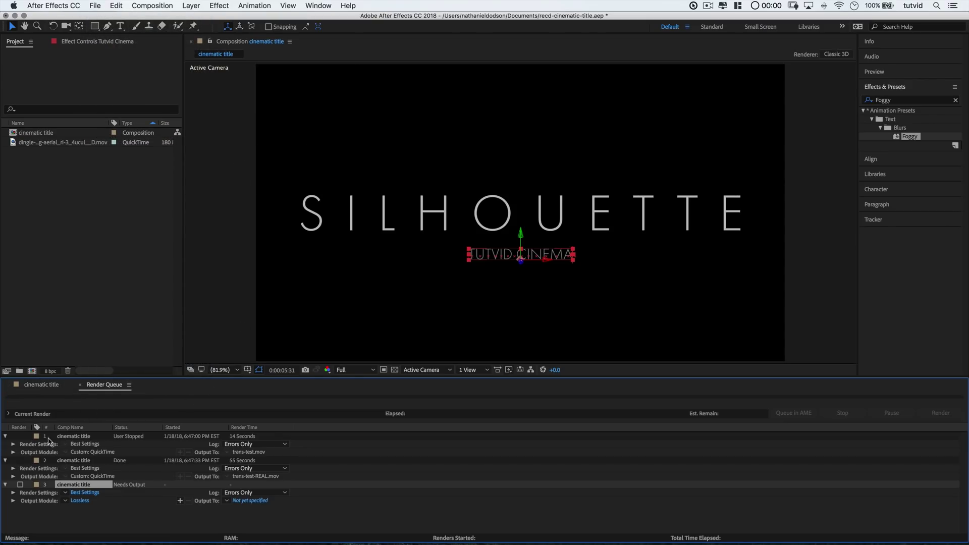
left_click(81, 468)
left_click(84, 461)
key("Delete")
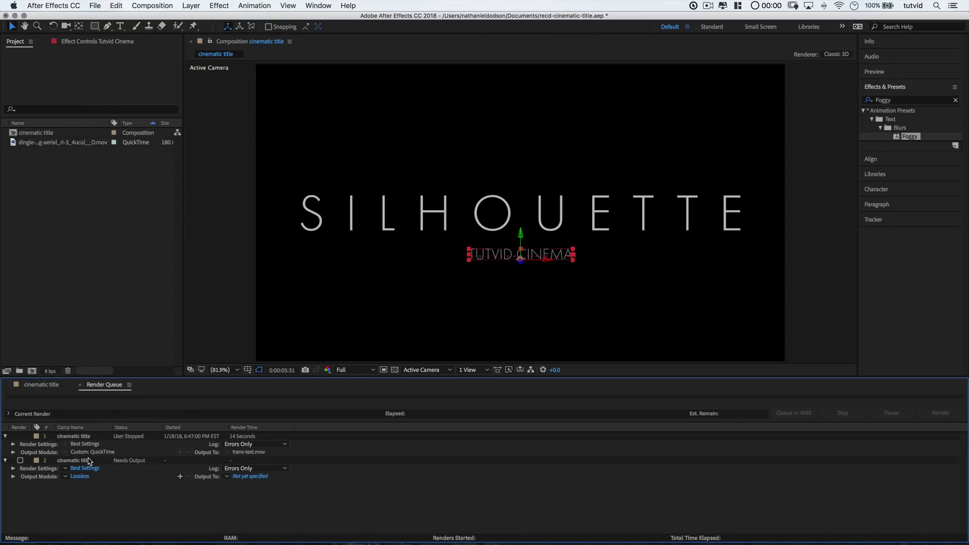
left_click(87, 437)
key("Delete")
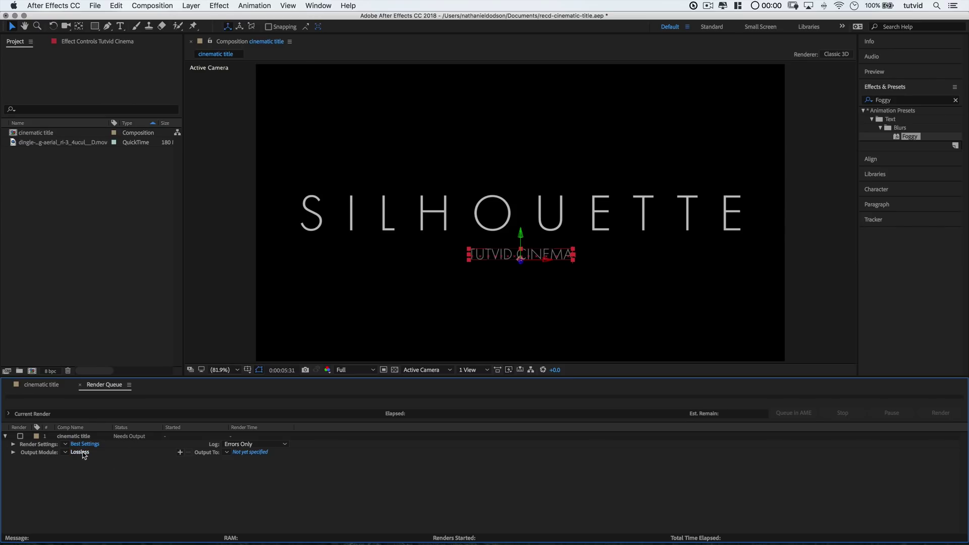
- Set the new render's Lossless output module channels to RGB + Alpha
left_click(79, 452)
left_click(101, 124)
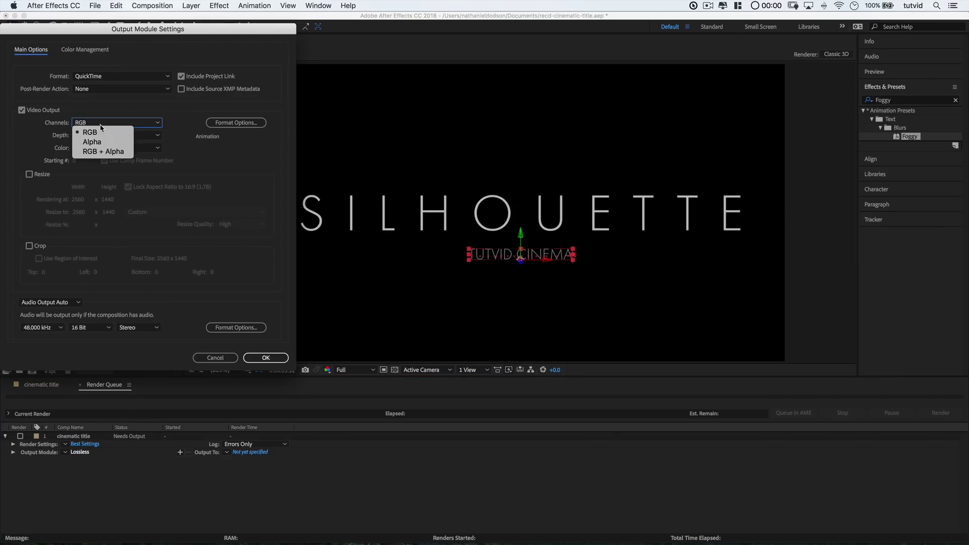
left_click(114, 152)
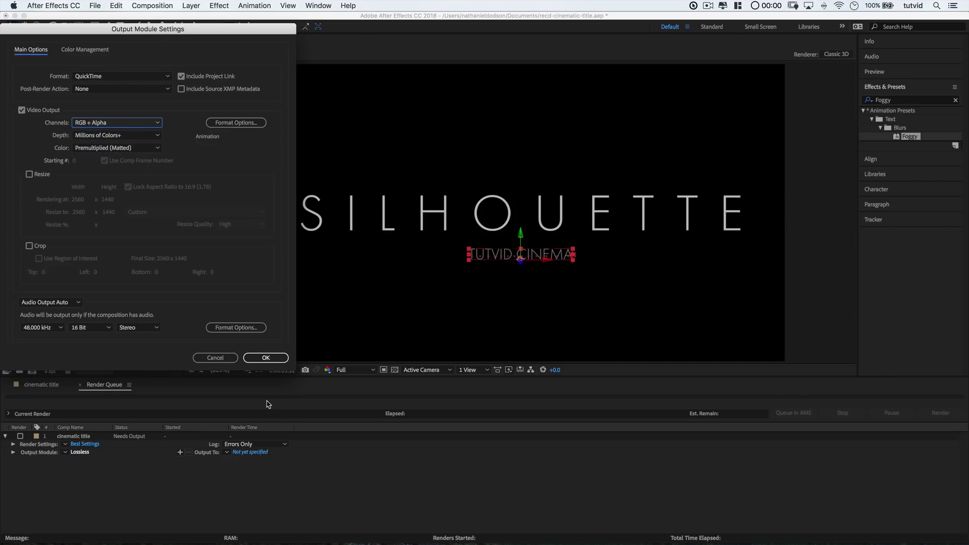
left_click(265, 359)
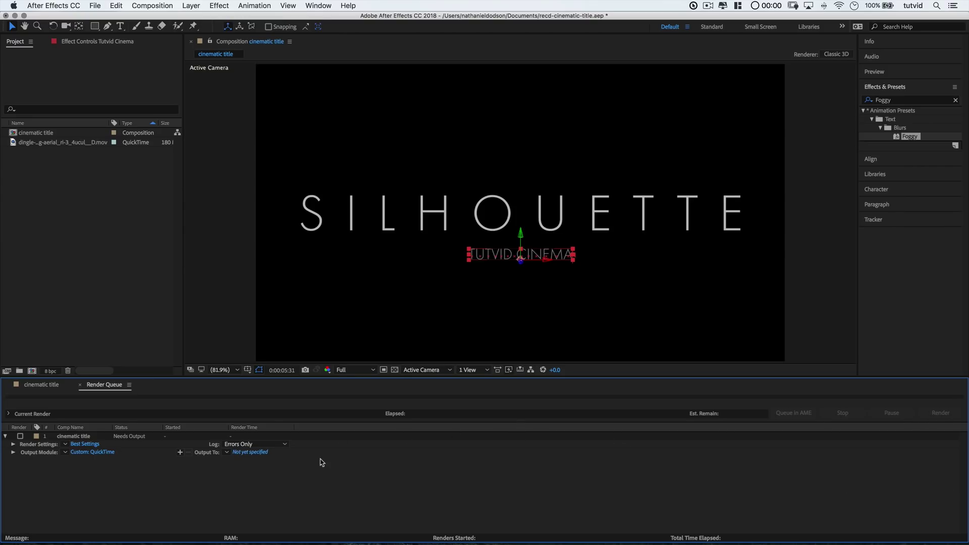
- Return to the cinematic title timeline and turn the intro-scene layer's visibility back on
left_click(43, 386)
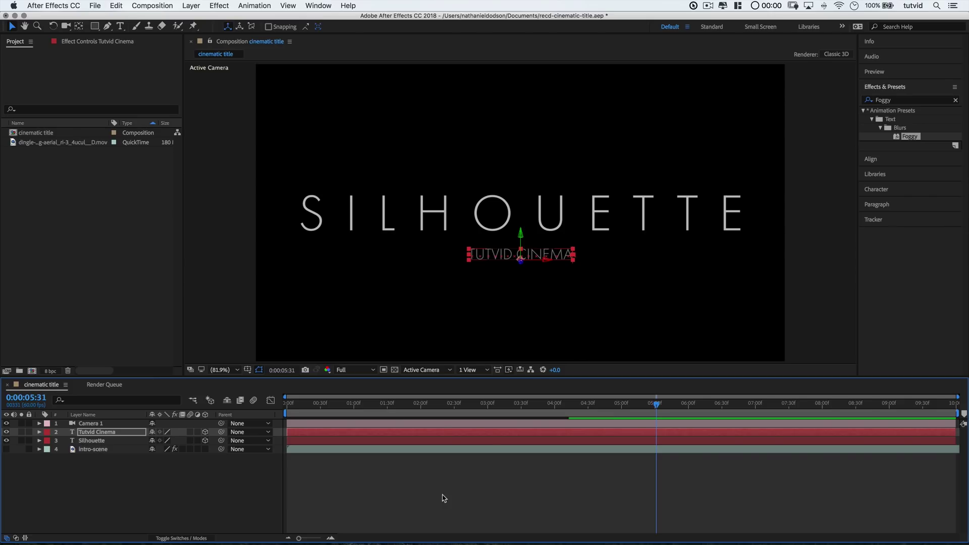
left_click(6, 449)
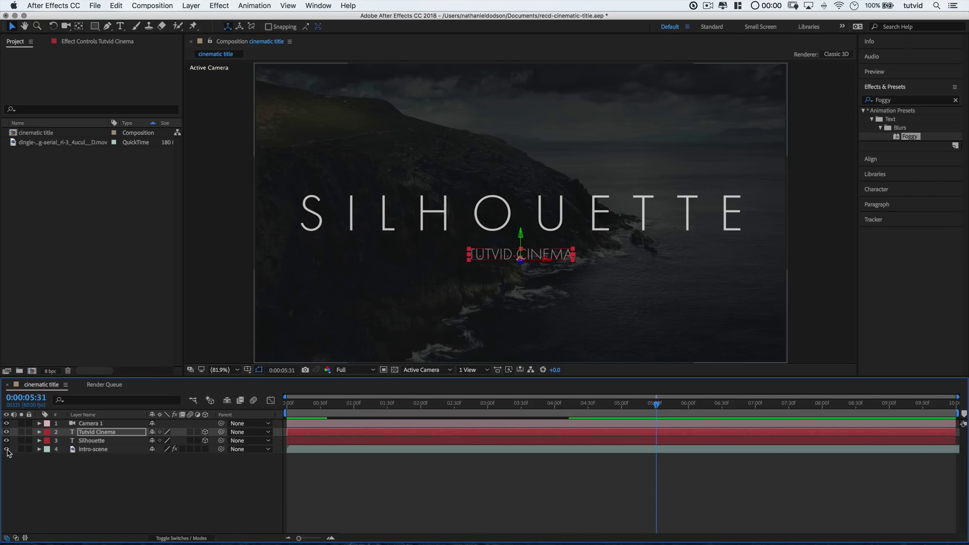